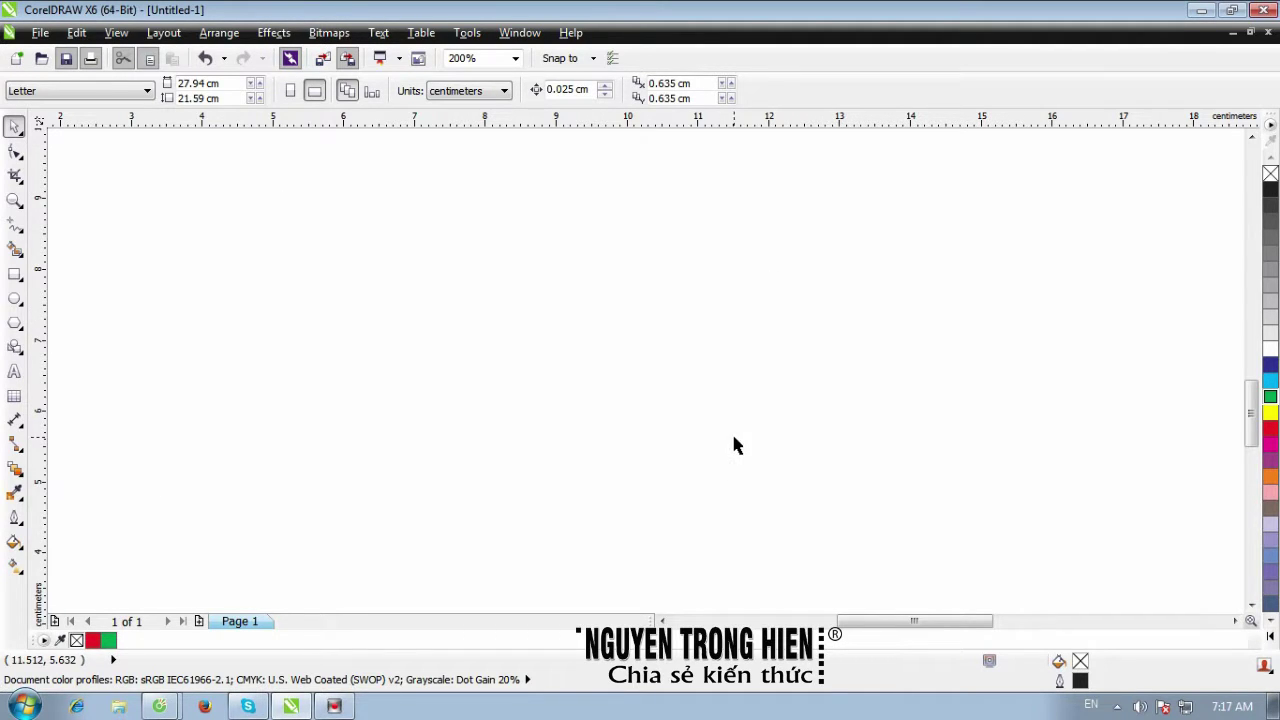
Step: Draw a circle about 2.82 cm in diameter in the middle of the page with the Ellipse tool
click(15, 299)
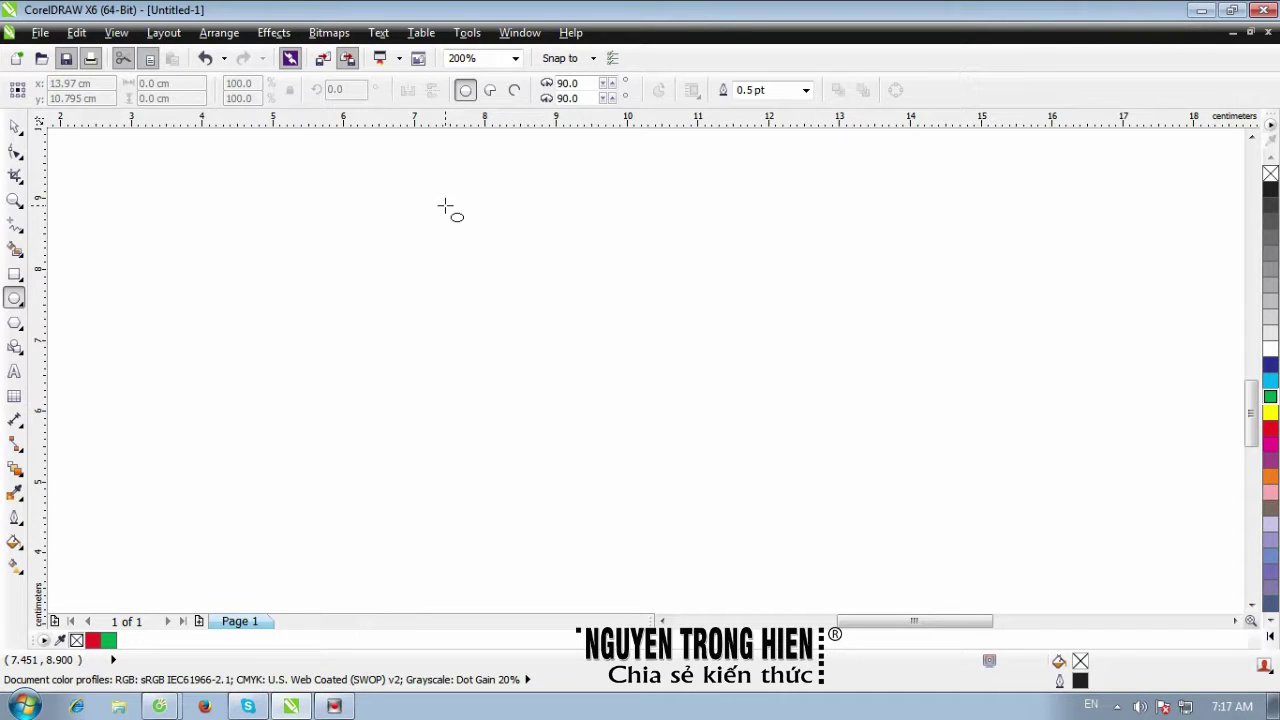
drag(496, 272, 592, 456)
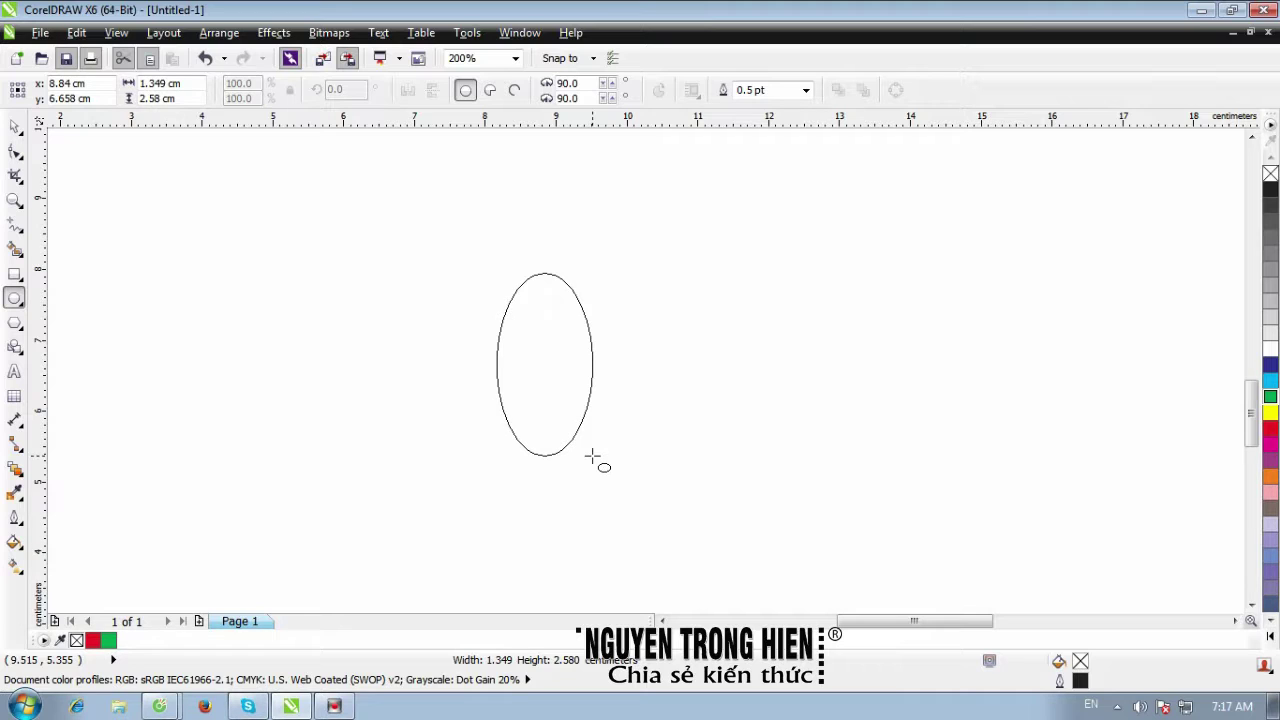
key(ctrl)
drag(592, 456, 616, 472)
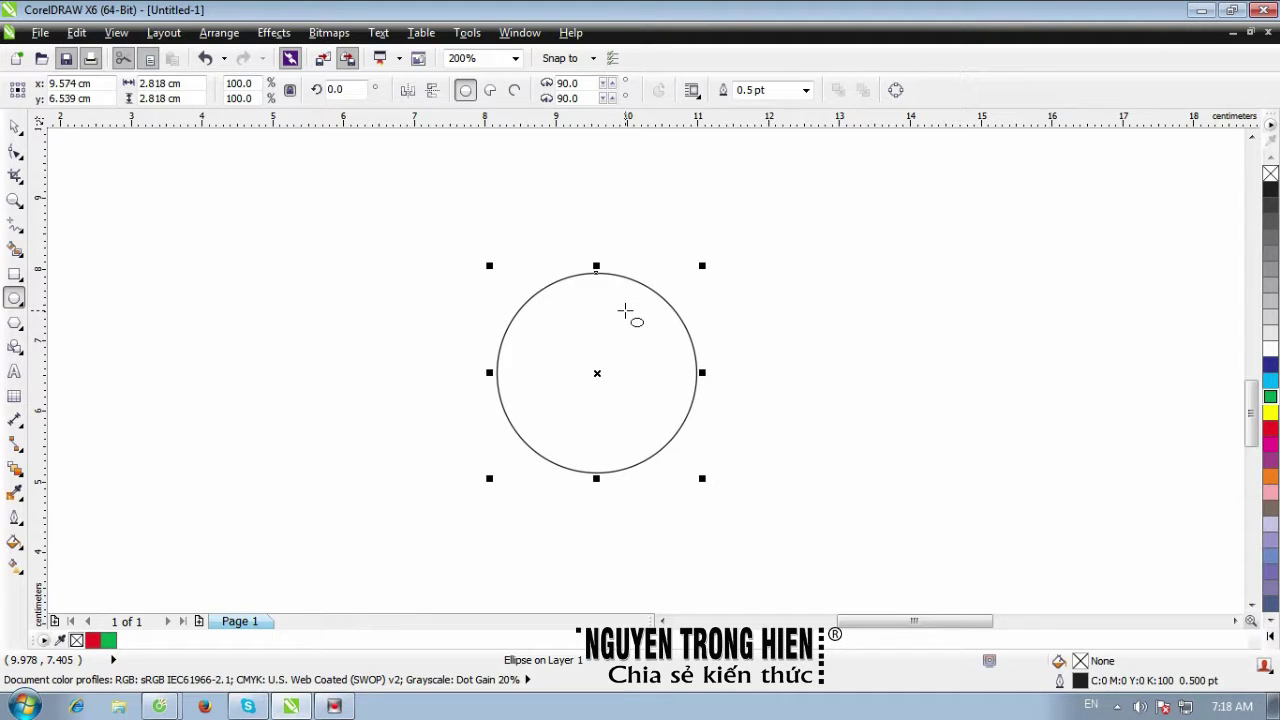
Step: Turn the circle into an arc with a starting angle of 310° and an ending angle of 130°
click(514, 92)
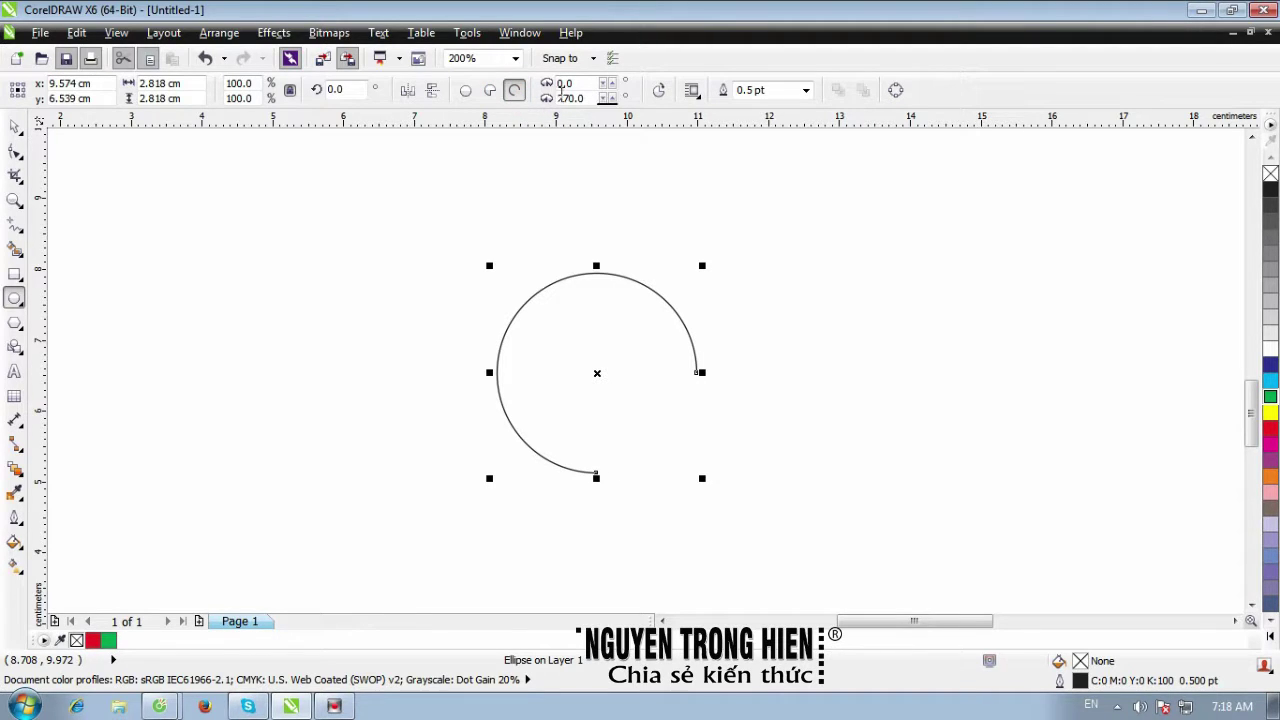
double_click(567, 83)
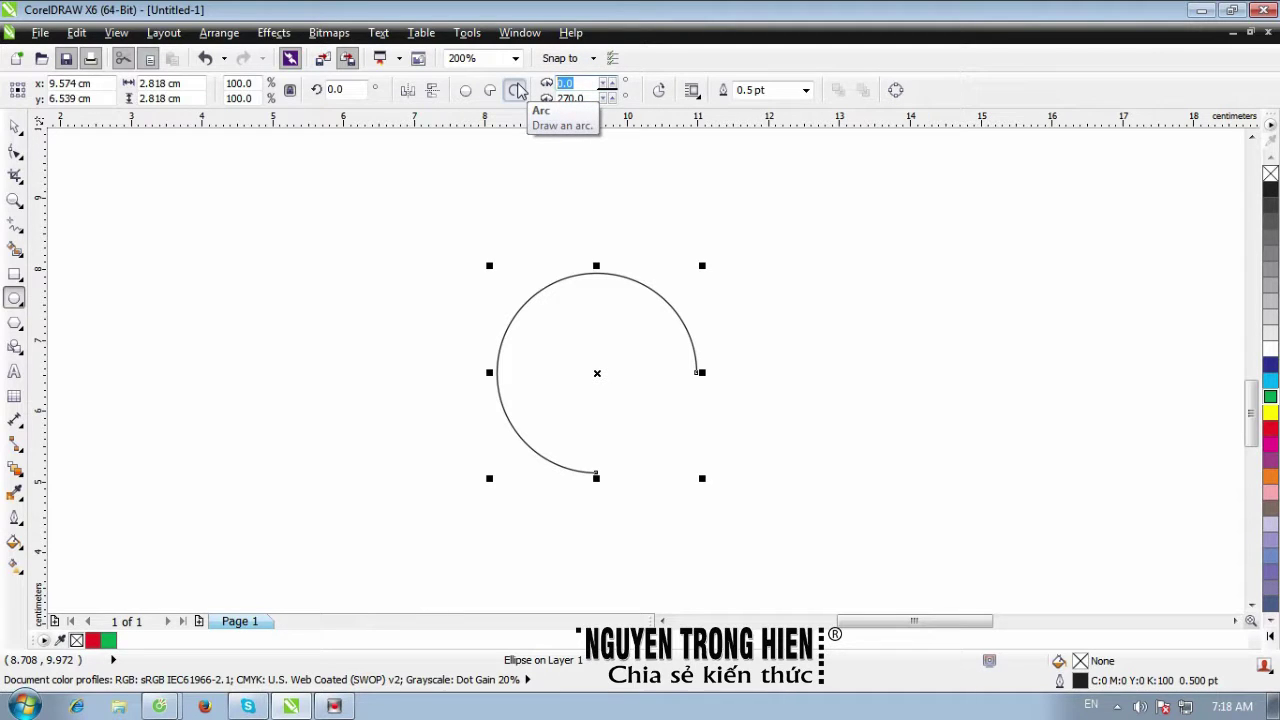
text(310)
key(Tab)
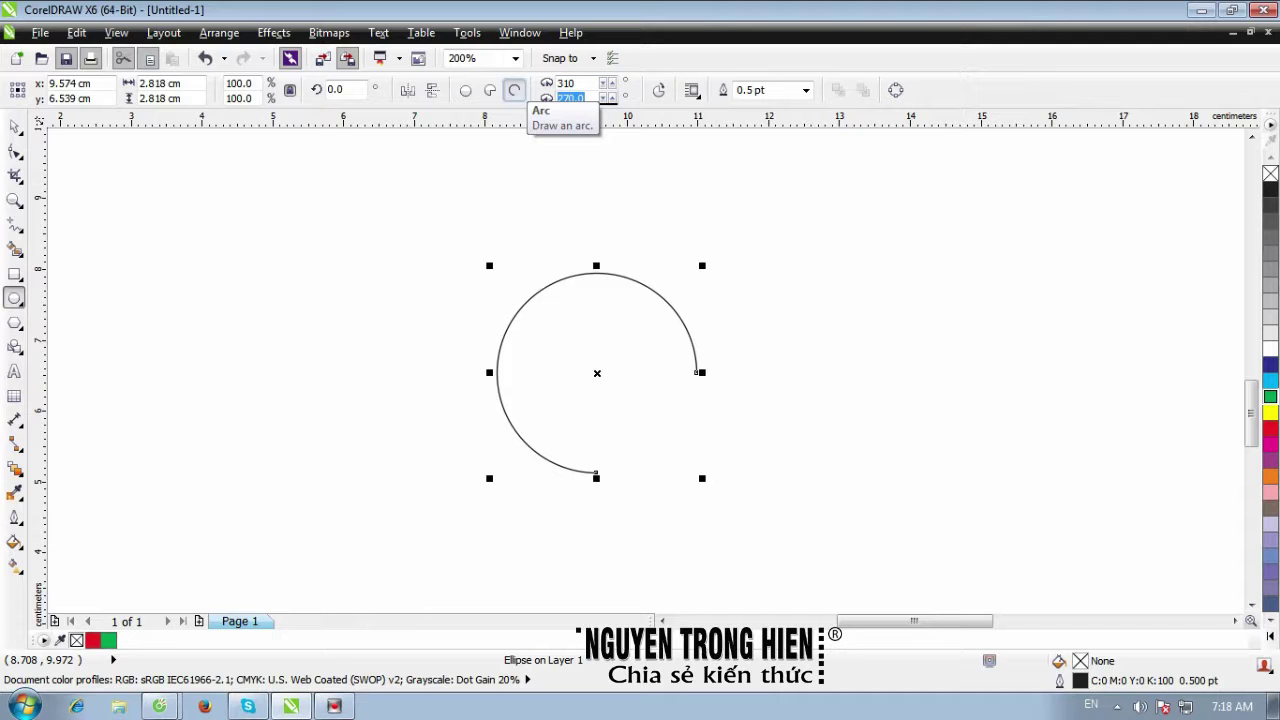
text(130)
key(Return)
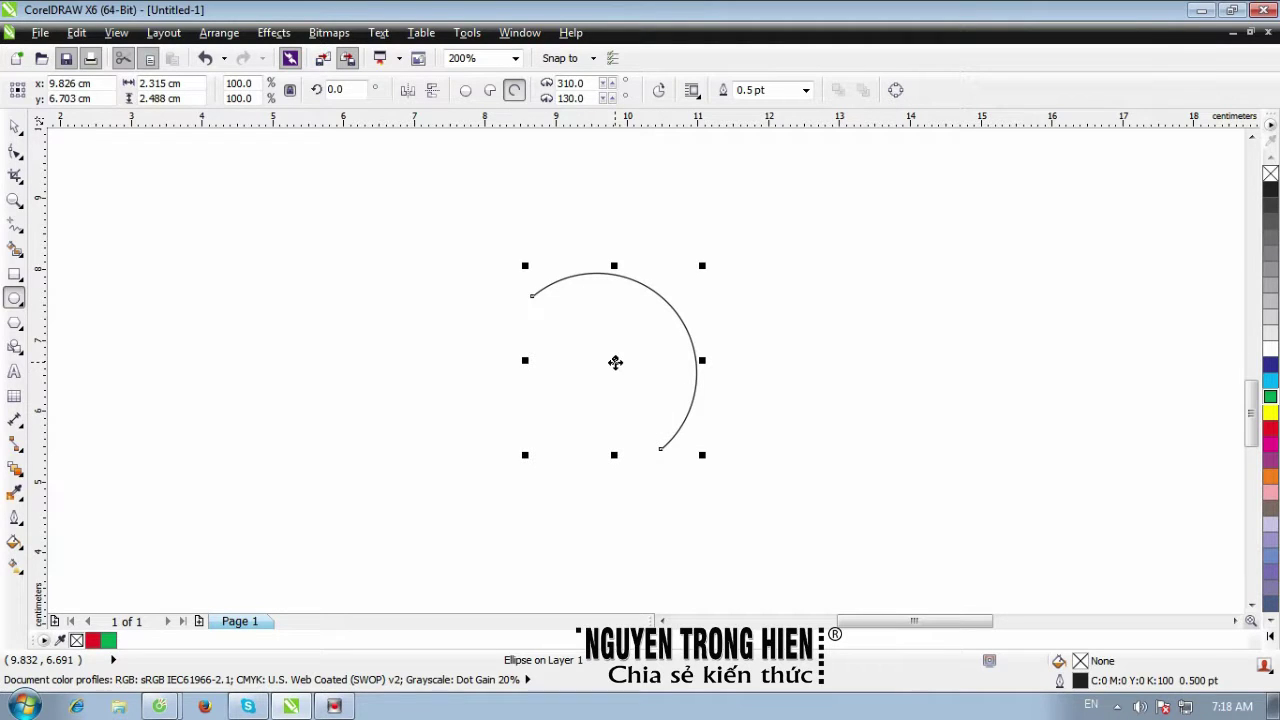
Step: Toggle Snap to Objects and move the arc's center of rotation onto its lower end node
click(616, 362)
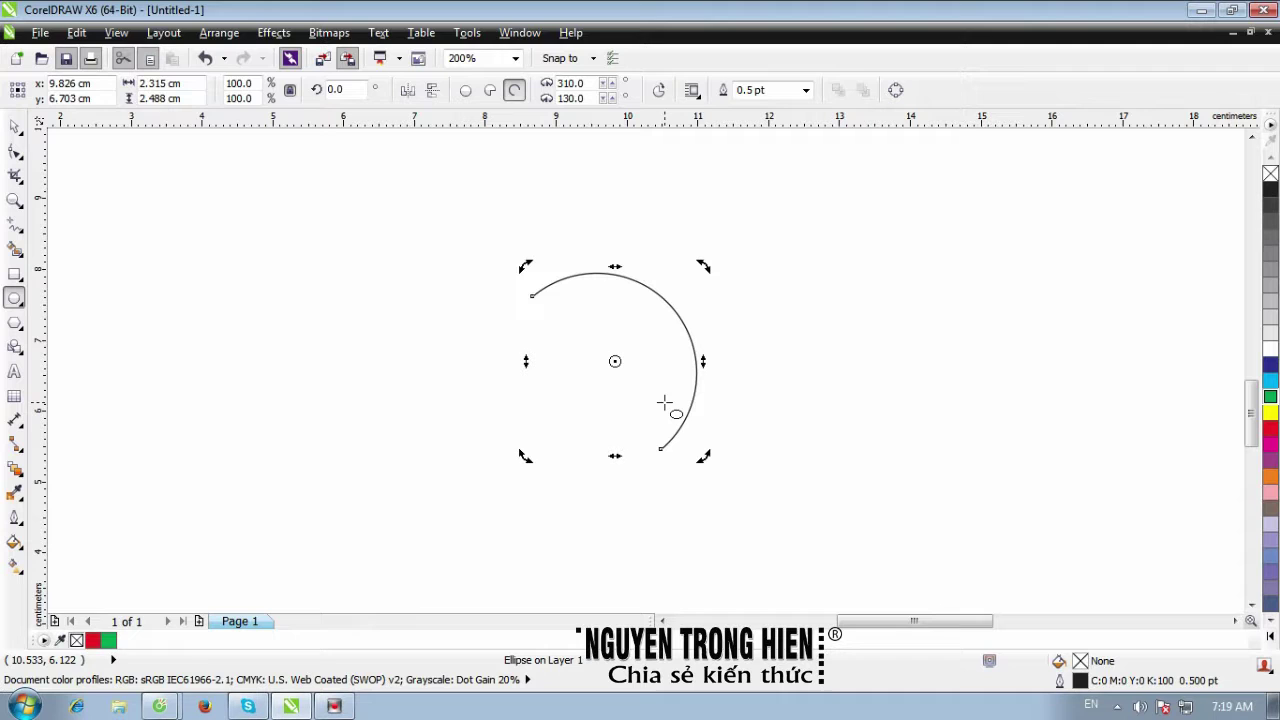
click(117, 35)
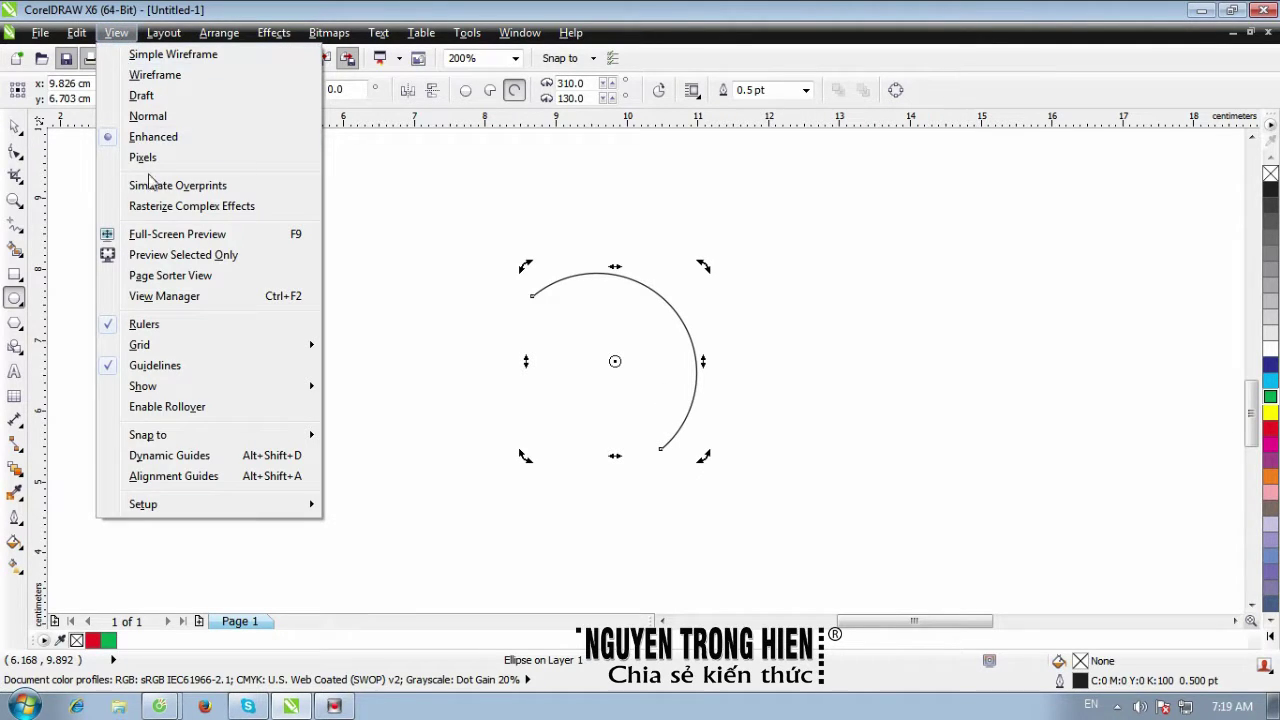
mouse_move(188, 440)
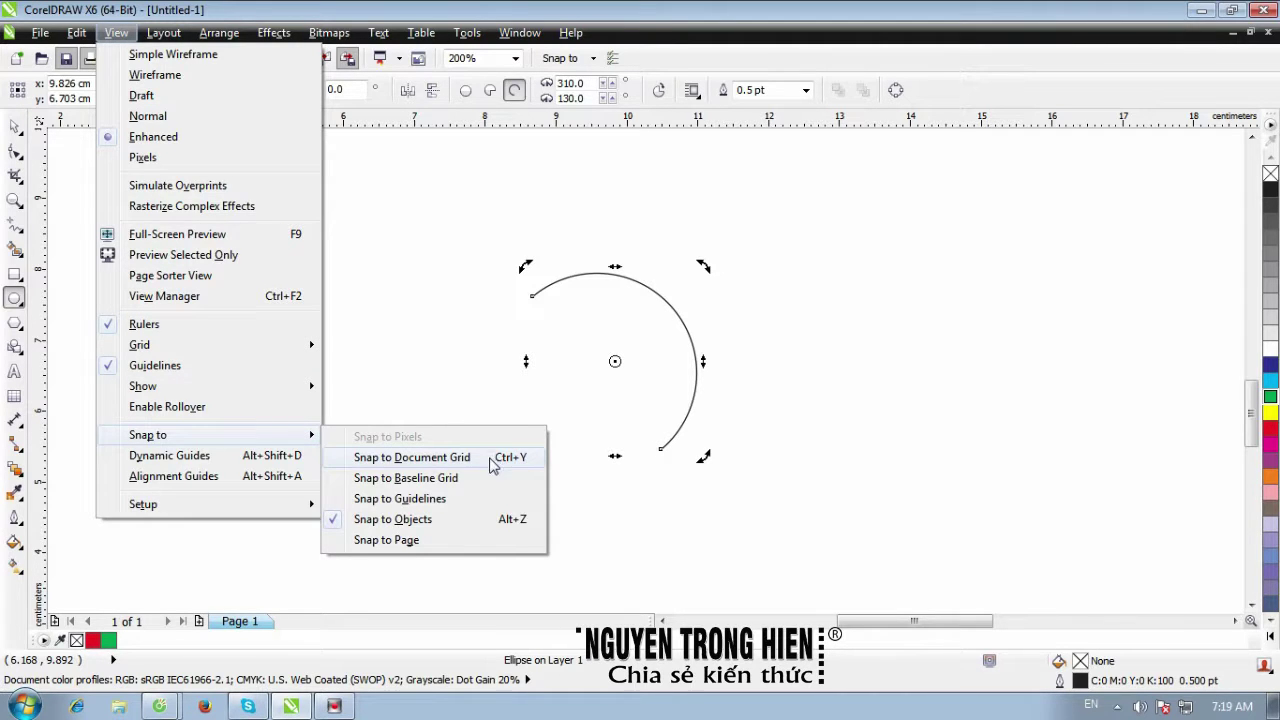
click(405, 520)
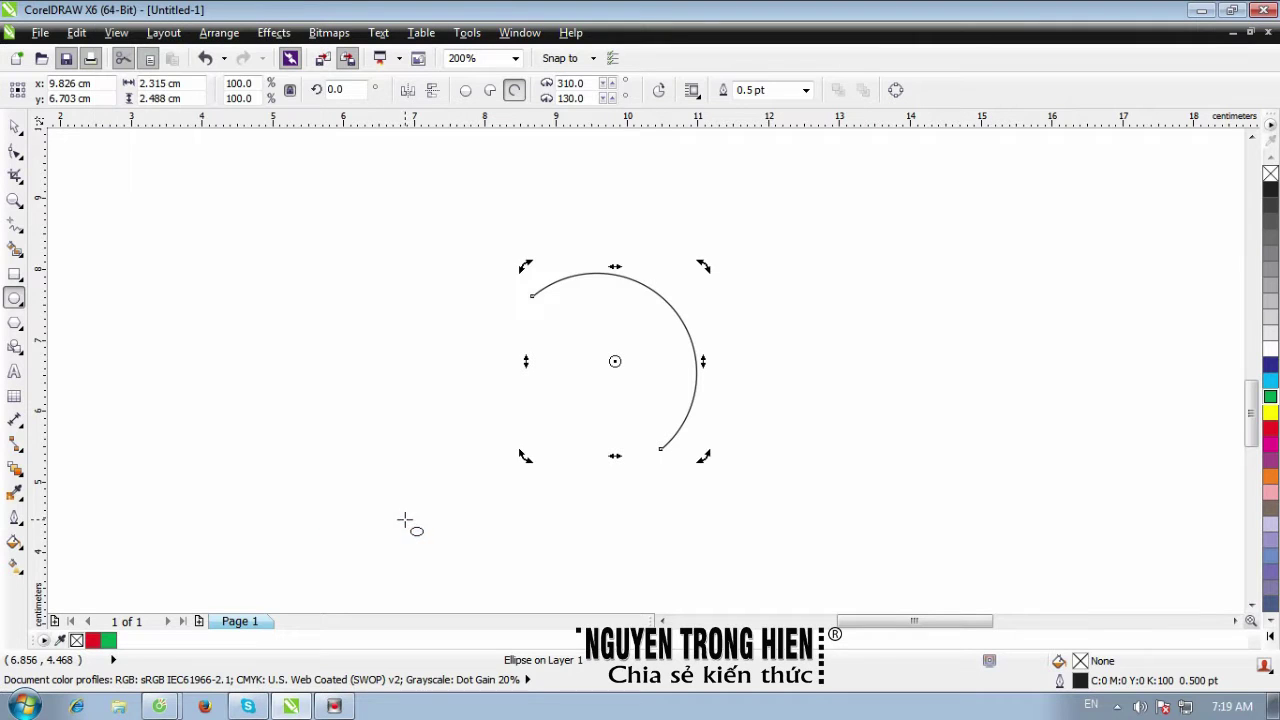
click(616, 361)
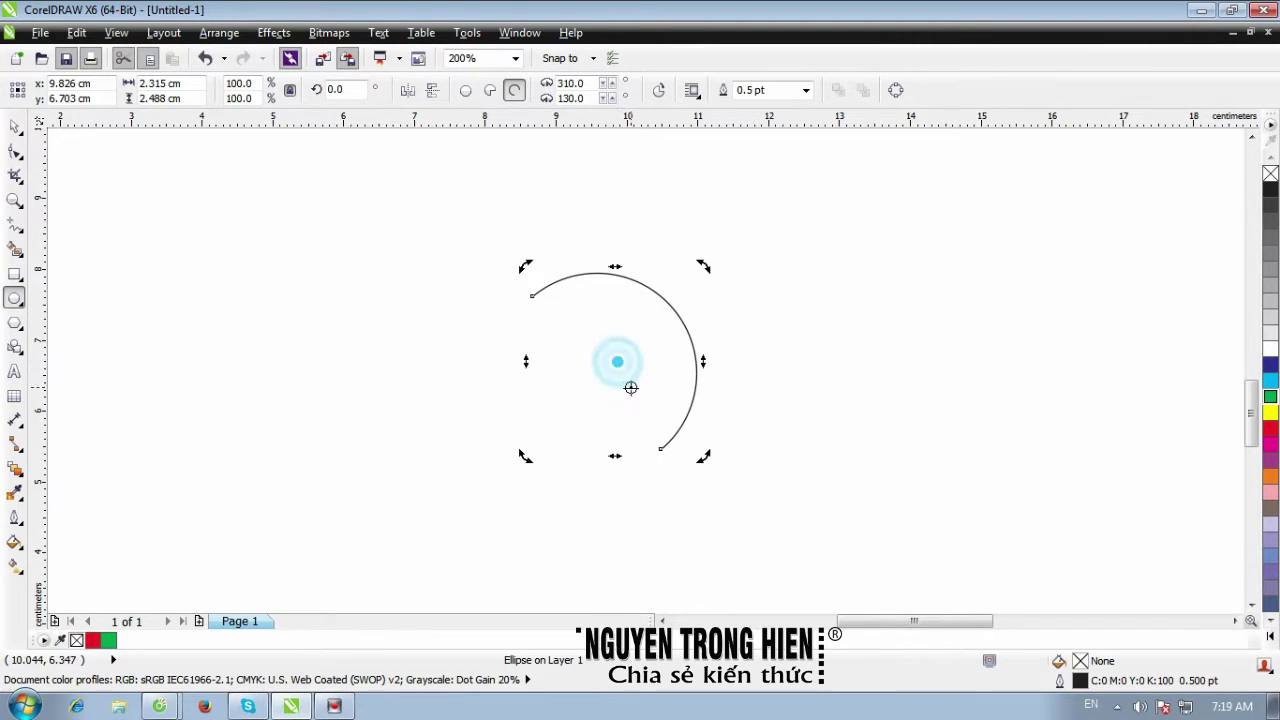
click(660, 450)
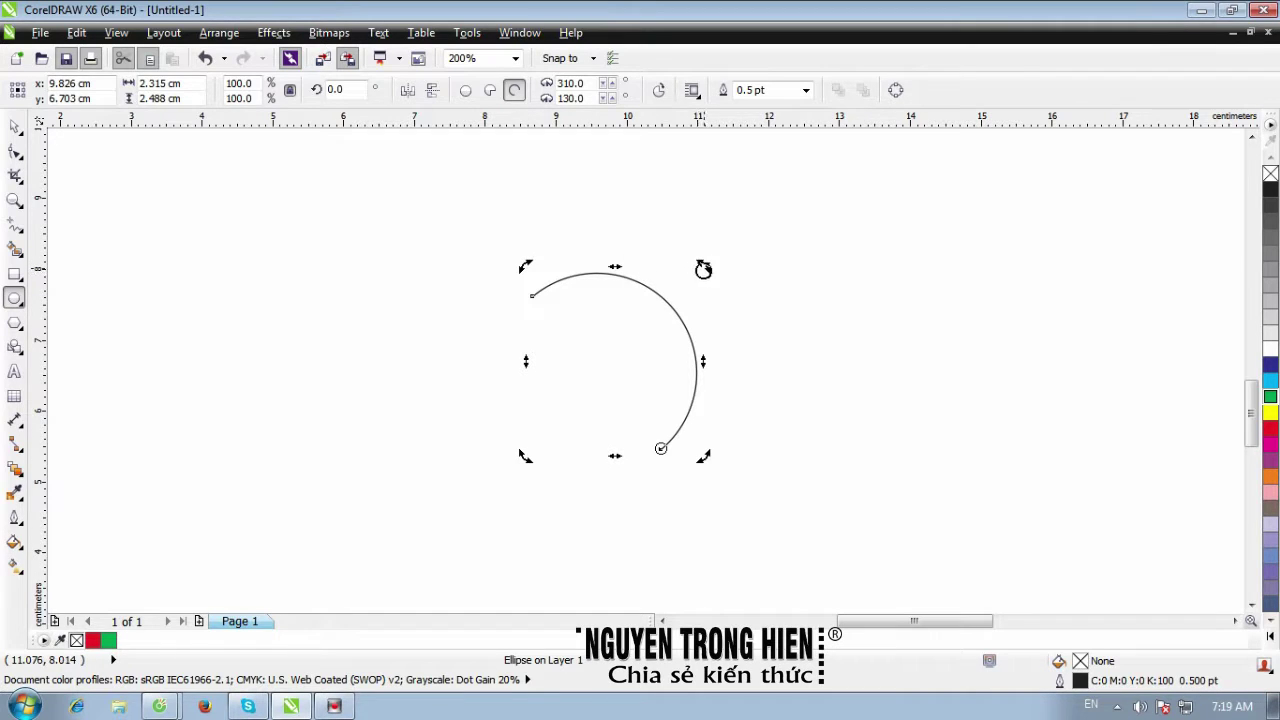
Step: Make a copy of the arc rotated slightly clockwise about its lower end node, to a rotation angle of 348.1°
key(ctrl+z)
drag(702, 265, 736, 288)
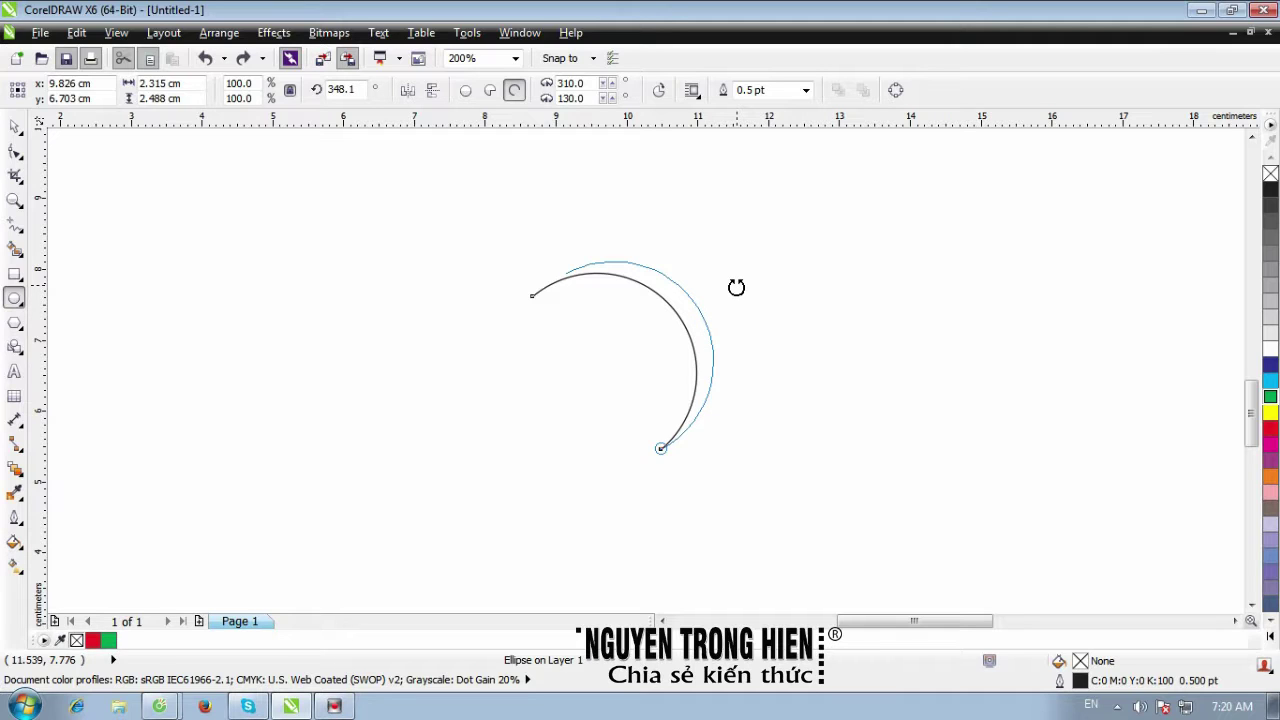
drag(736, 288, 737, 286)
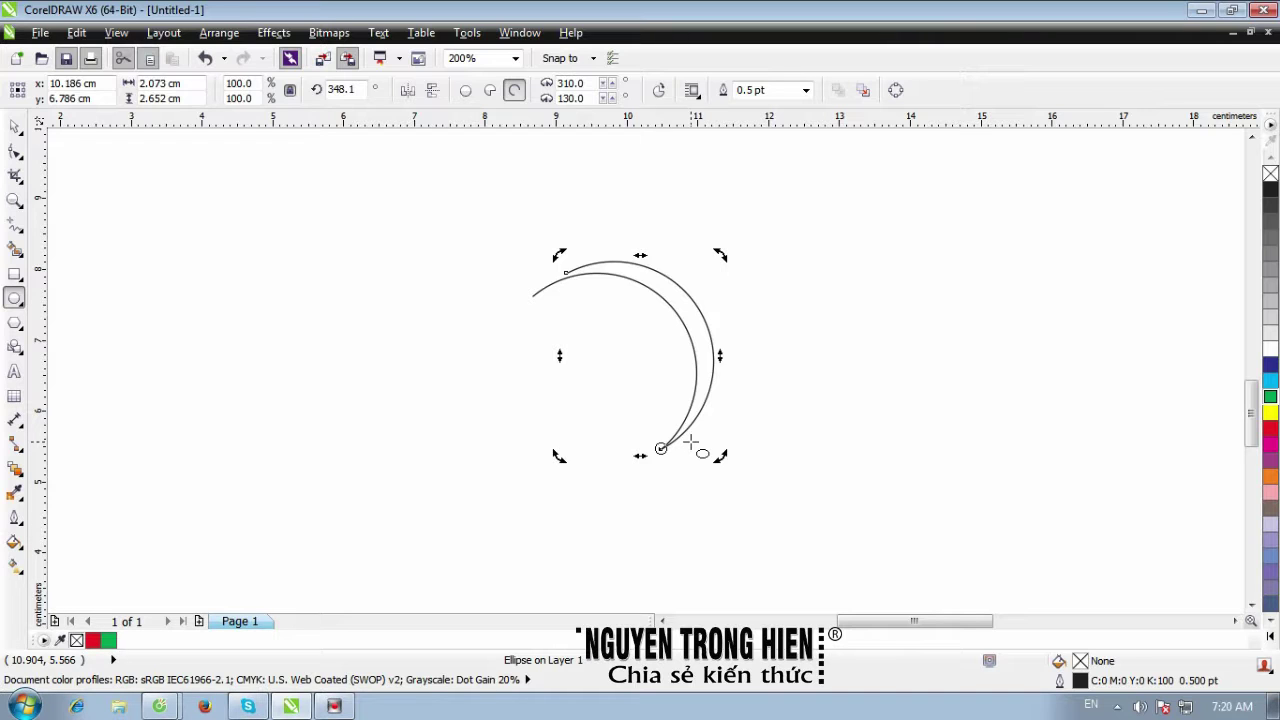
Step: Repeat the rotated duplication until the arcs form a full swirl around the shared node, and inspect the swirl's center up close
key(ctrl+r)
key(ctrl+r)
key(ctrl+r)
key(ctrl+r)
key(ctrl+r)
key(ctrl+r)
key(ctrl+r)
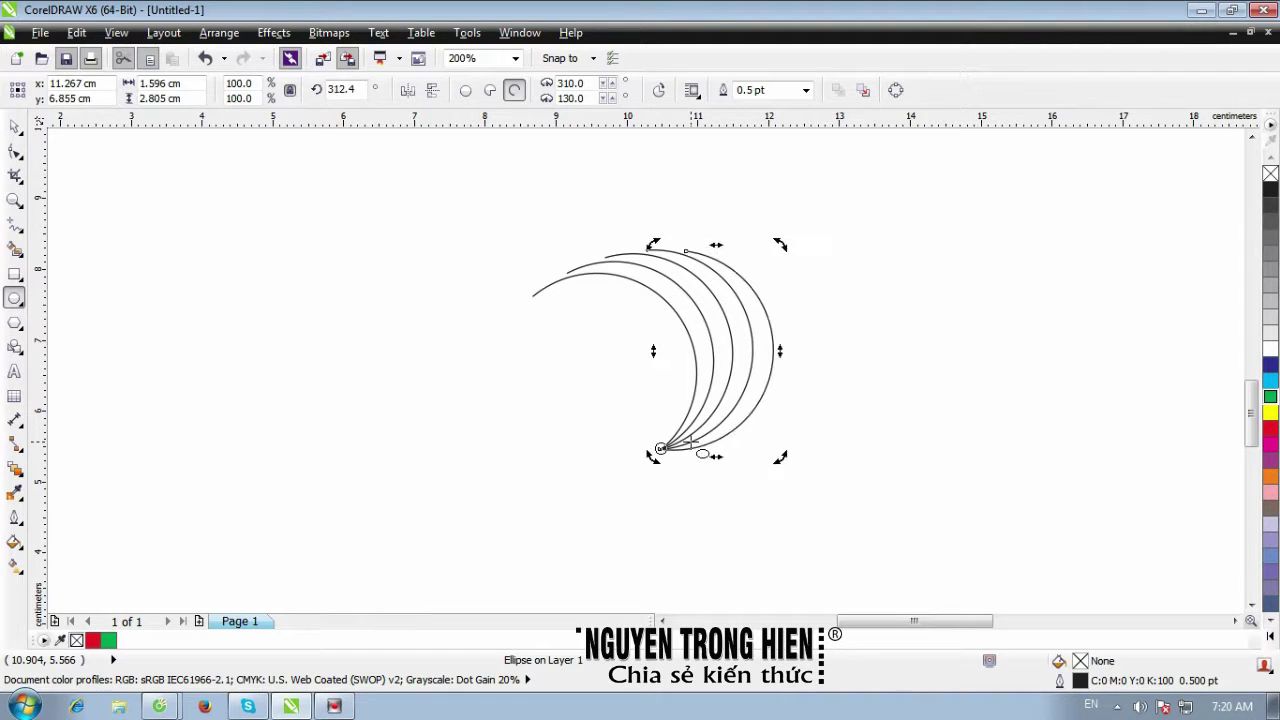
key(ctrl+r)
key(ctrl+r)
key(ctrl+r)
key(ctrl+r)
key(ctrl+r)
key(ctrl+r)
key(ctrl+r)
key(ctrl+r)
key(ctrl+r)
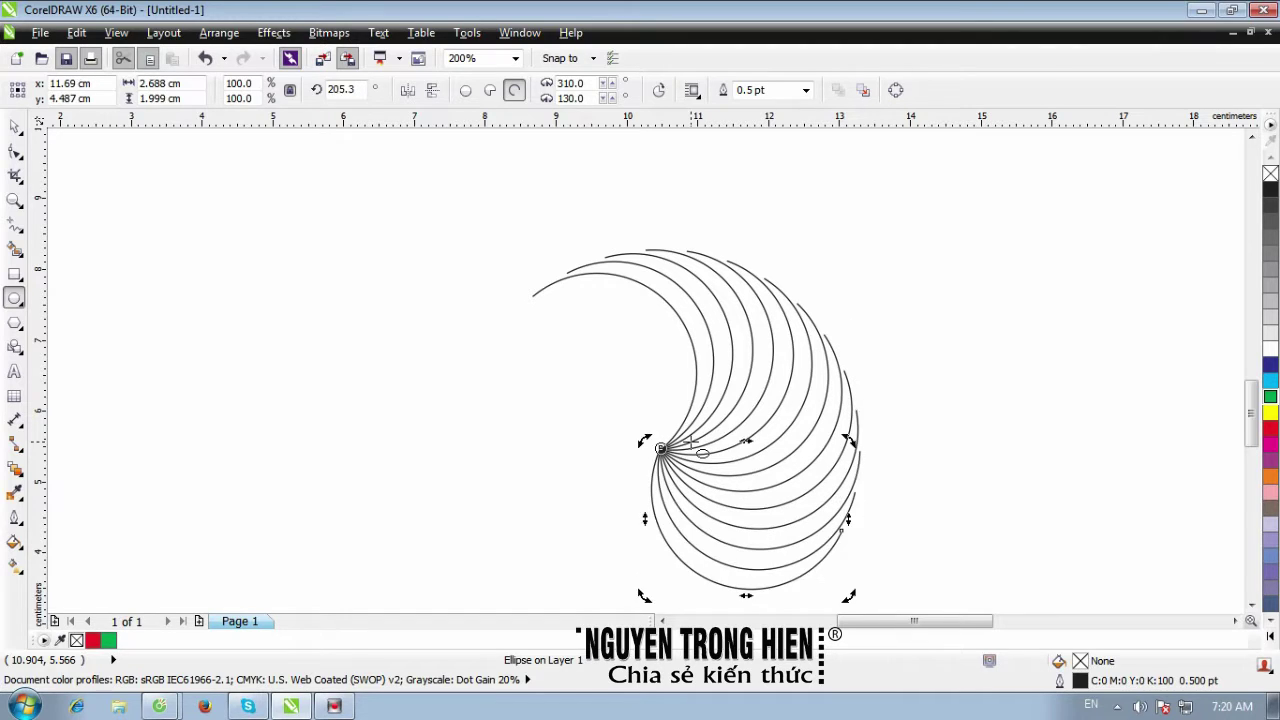
key(ctrl+r)
key(ctrl+r)
key(ctrl+r)
key(ctrl+r)
key(ctrl+r)
key(ctrl+r)
key(ctrl+r)
key(ctrl+r)
key(ctrl+r)
key(ctrl+r)
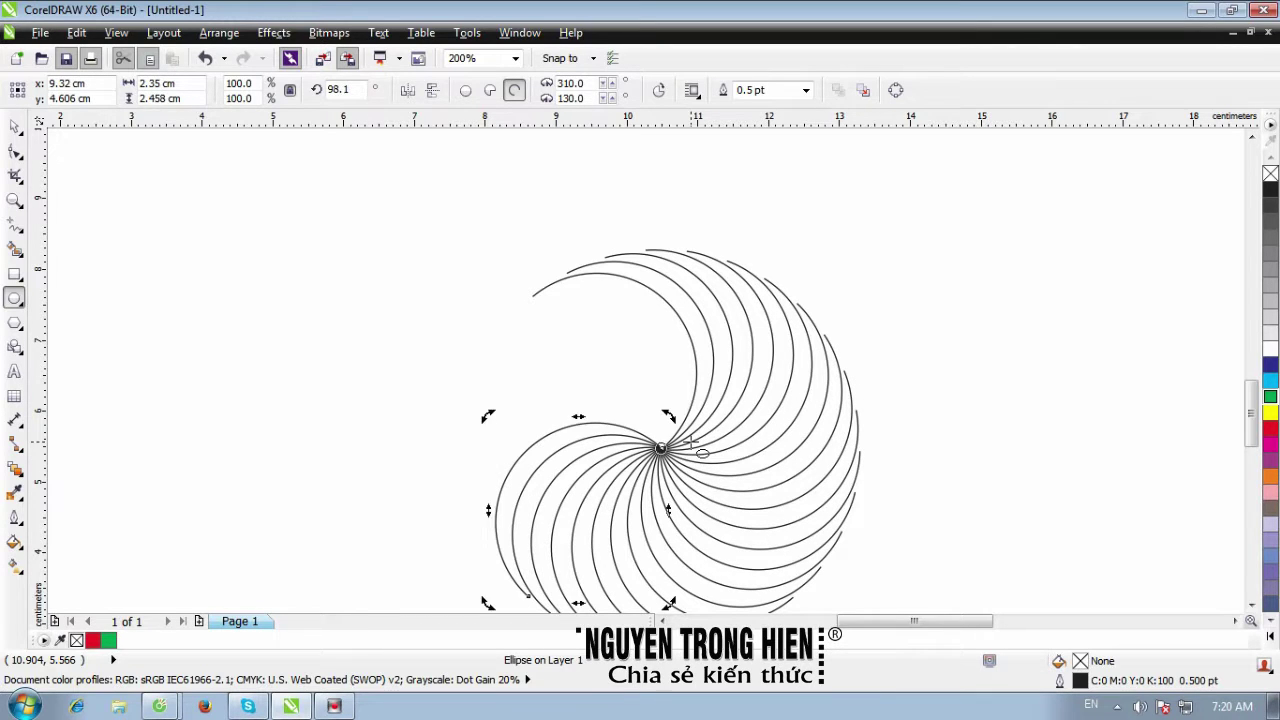
key(ctrl+r)
key(ctrl+r)
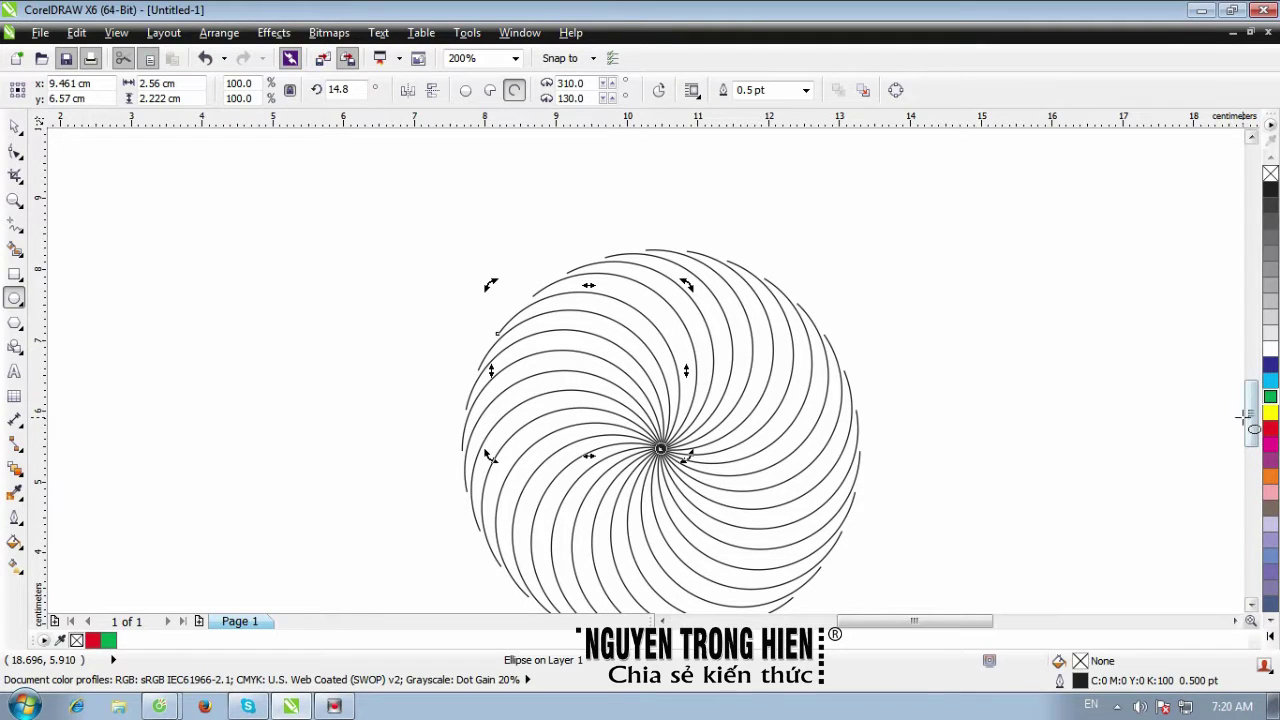
drag(1251, 428, 1251, 437)
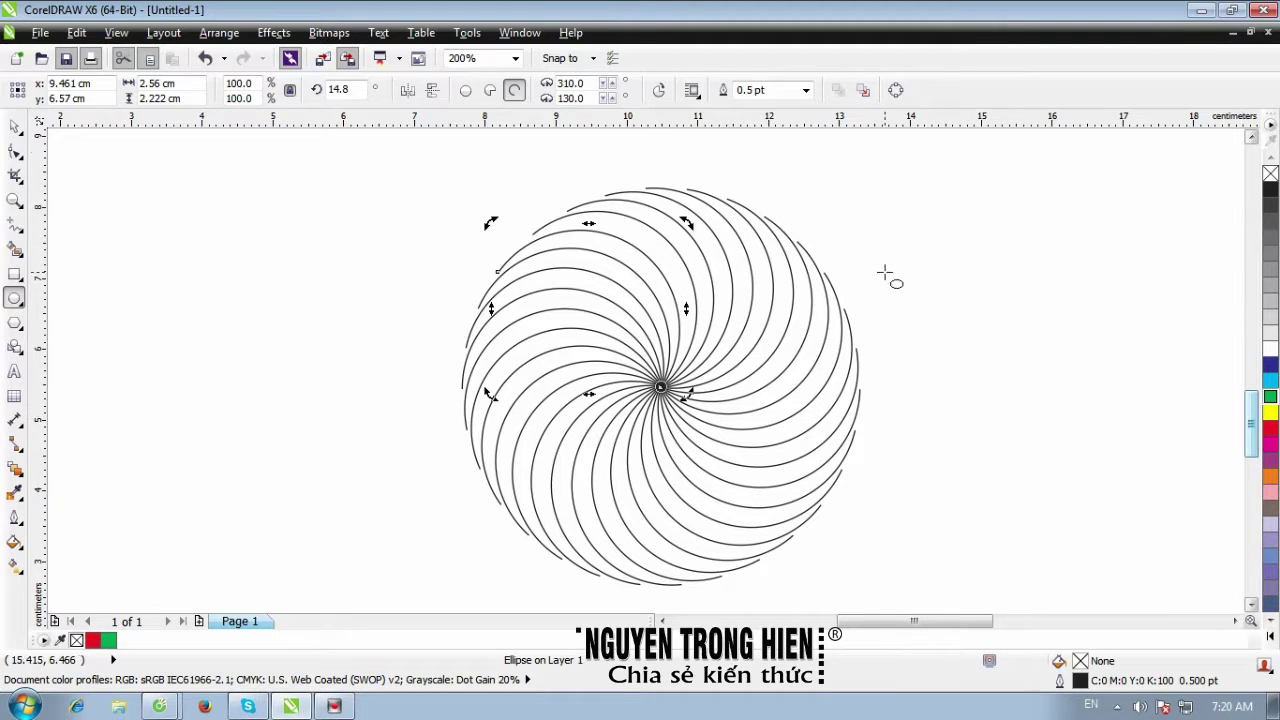
click(14, 126)
click(983, 415)
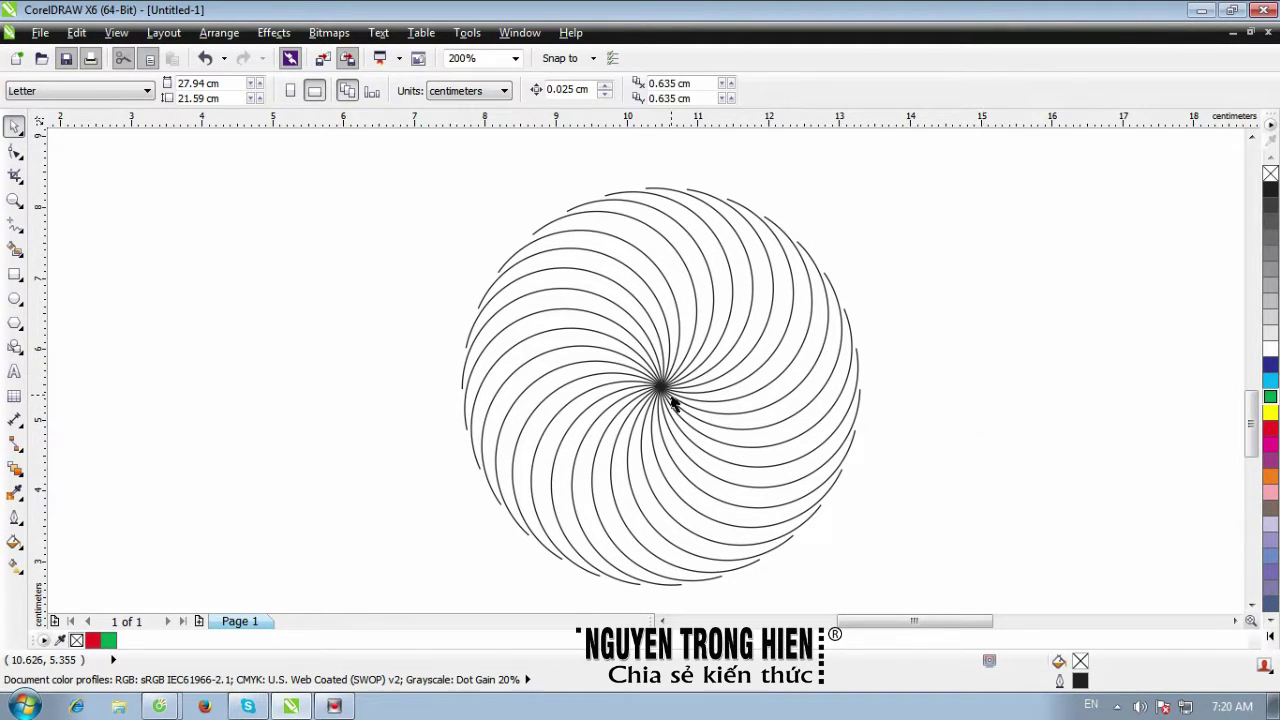
scroll(674, 393, up, 3)
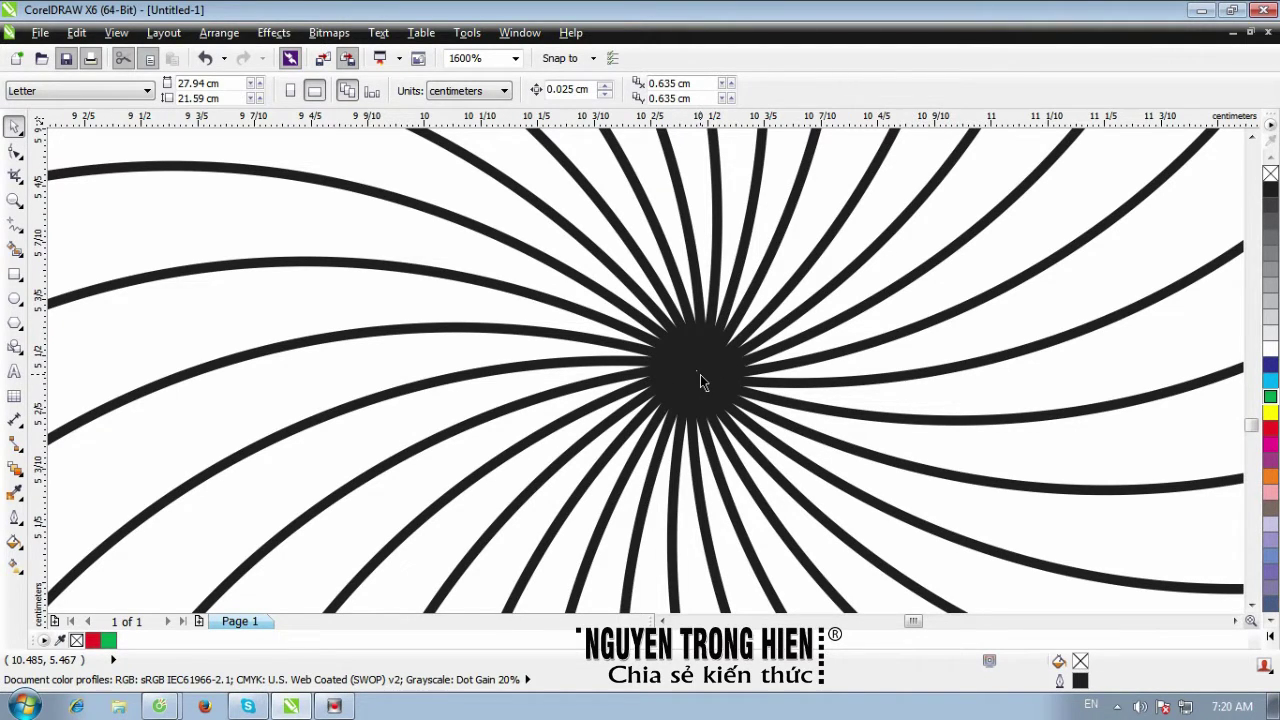
scroll(700, 374, down, 3)
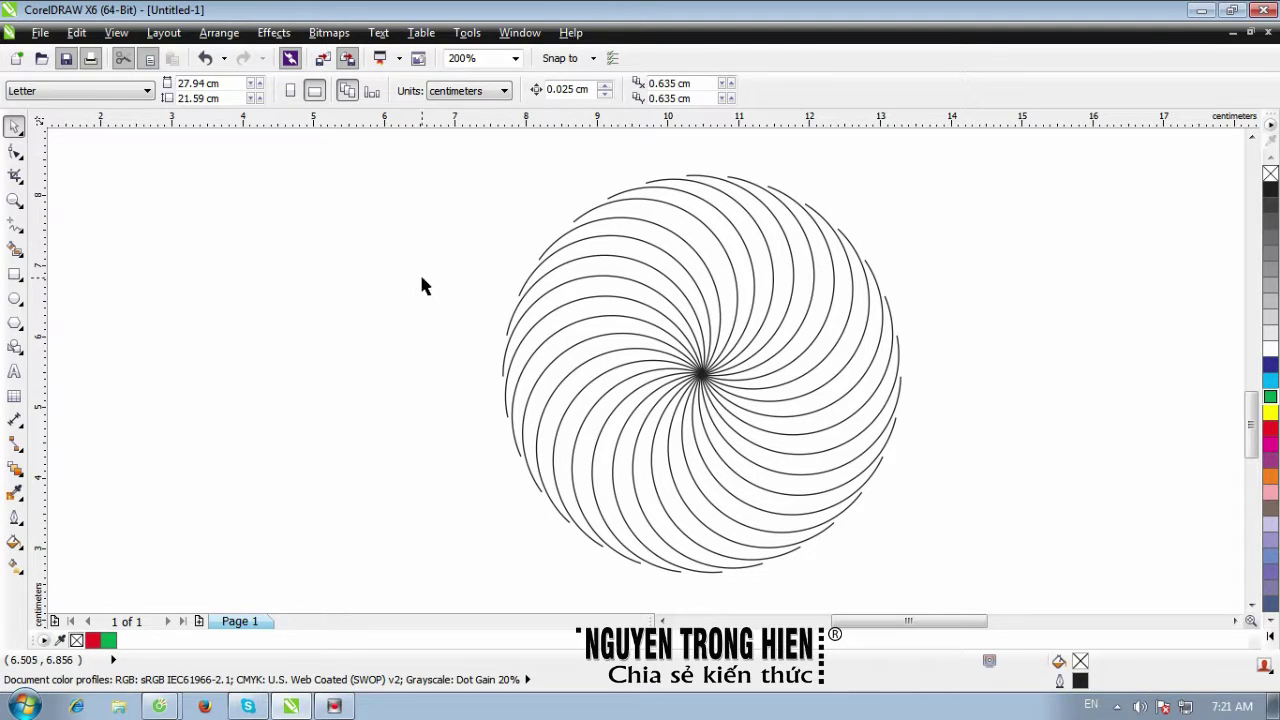
Step: Select all the arcs of the swirl and set their outline color to green
click(14, 128)
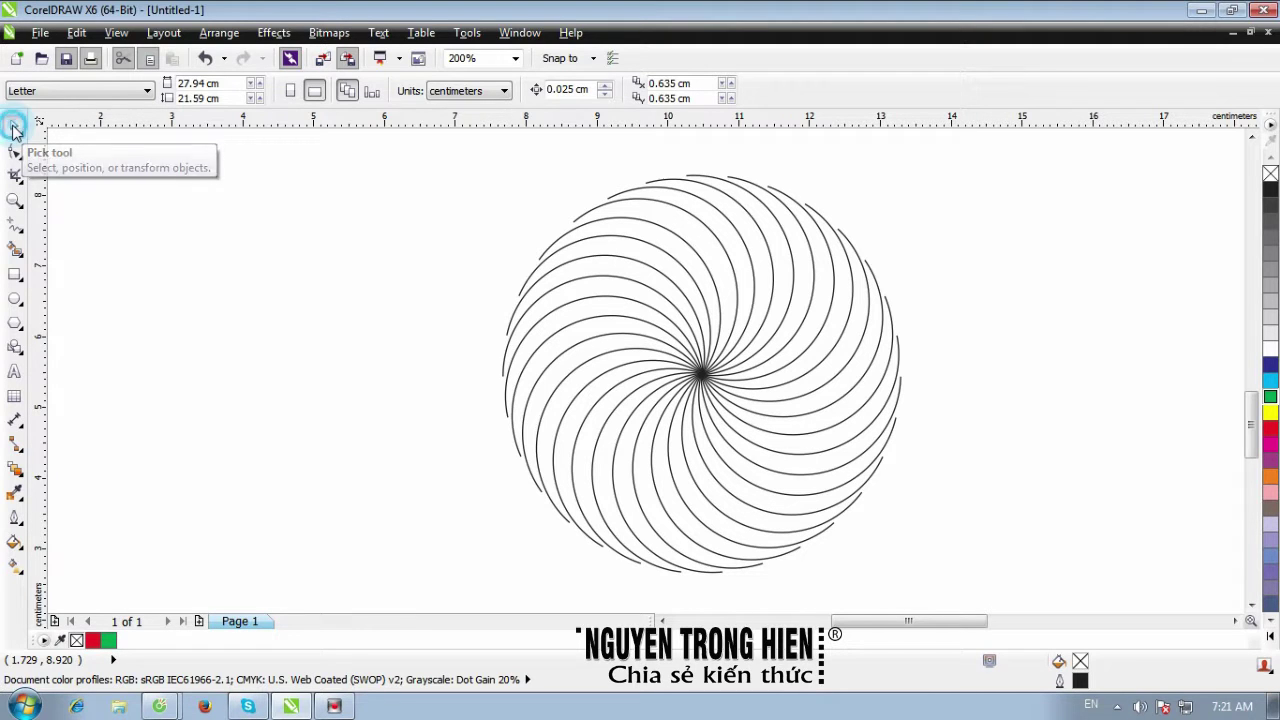
drag(370, 141, 985, 590)
drag(985, 597, 985, 597)
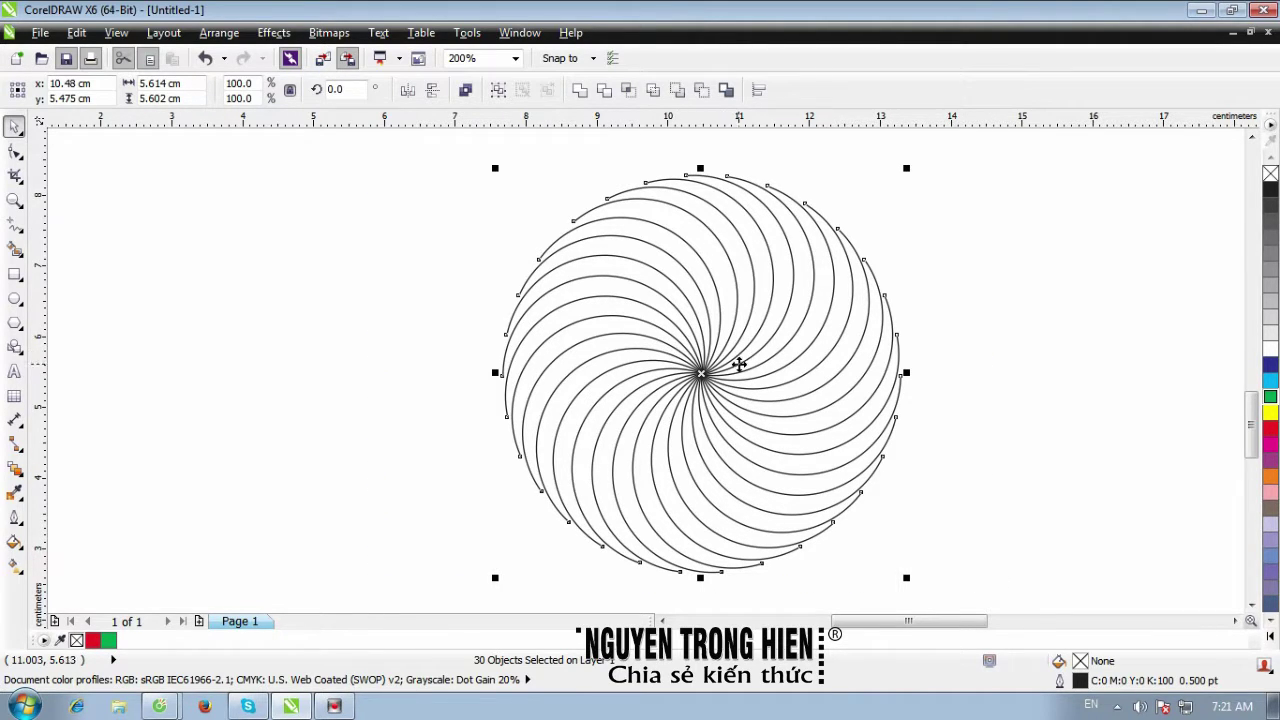
right_click(1271, 398)
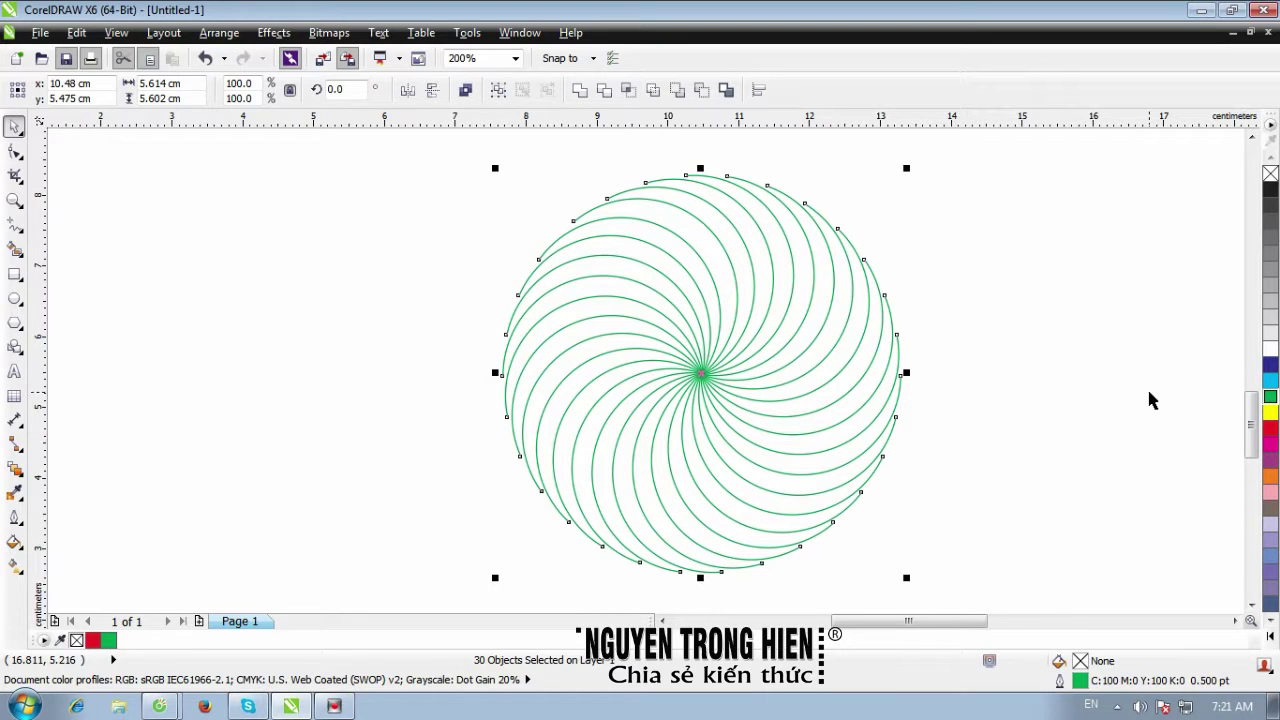
click(1030, 366)
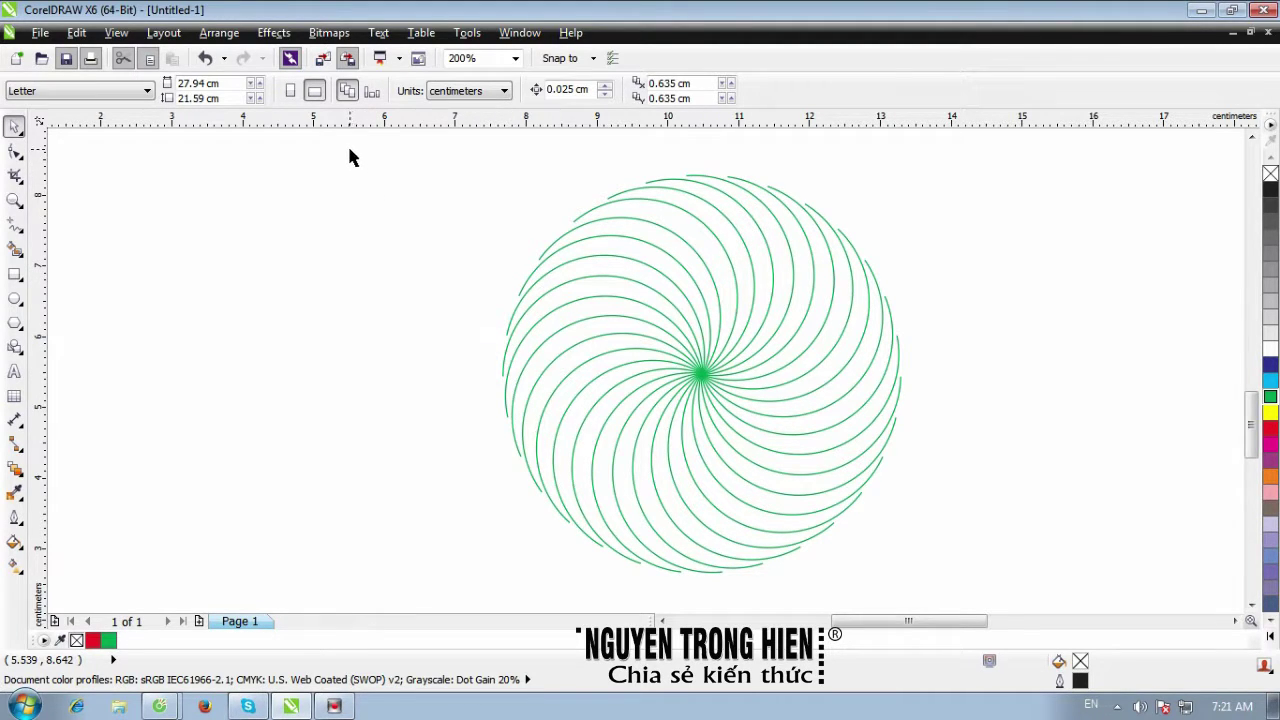
Step: Select all the green arcs and group them into one object
drag(353, 141, 929, 592)
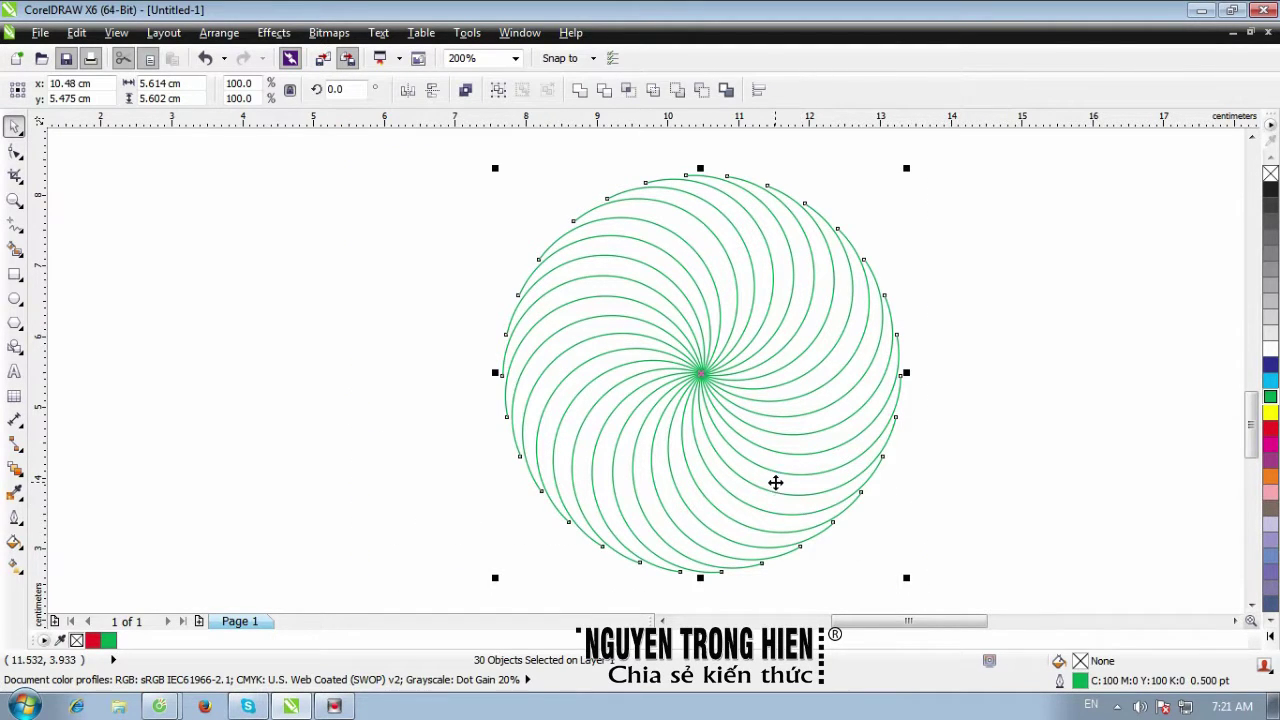
right_click(733, 457)
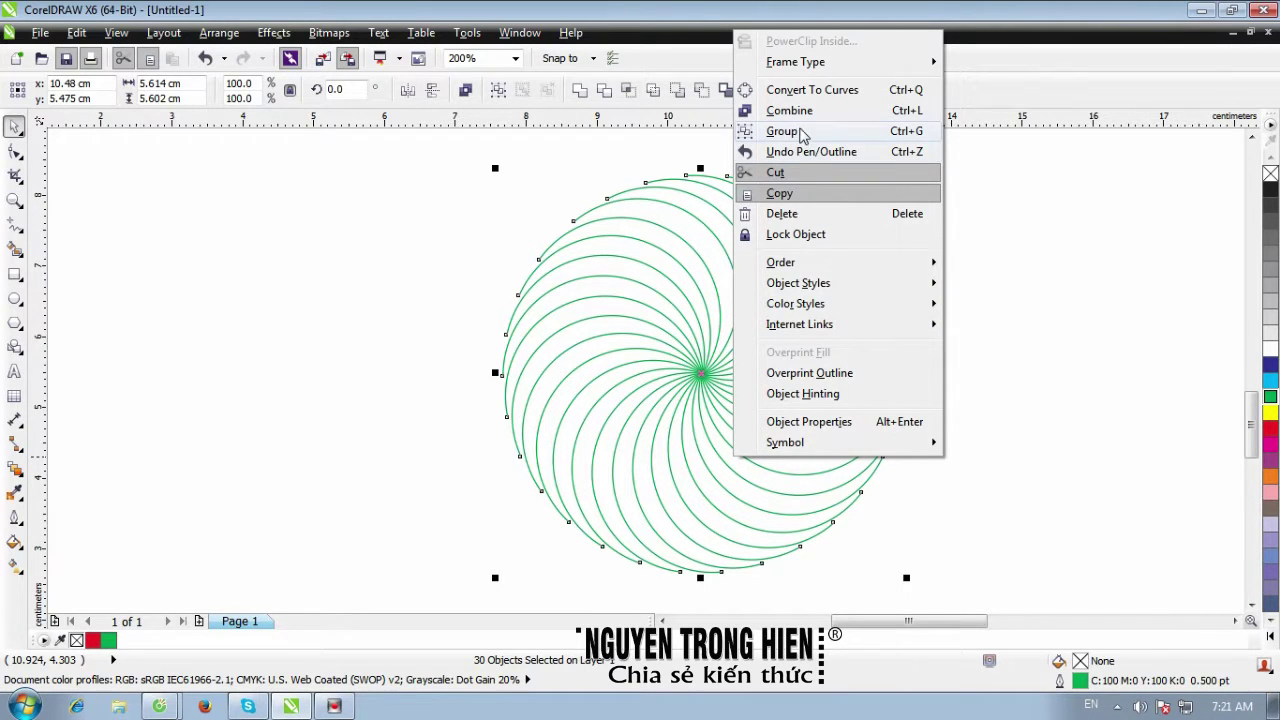
click(907, 135)
key(h)
drag(968, 368, 813, 551)
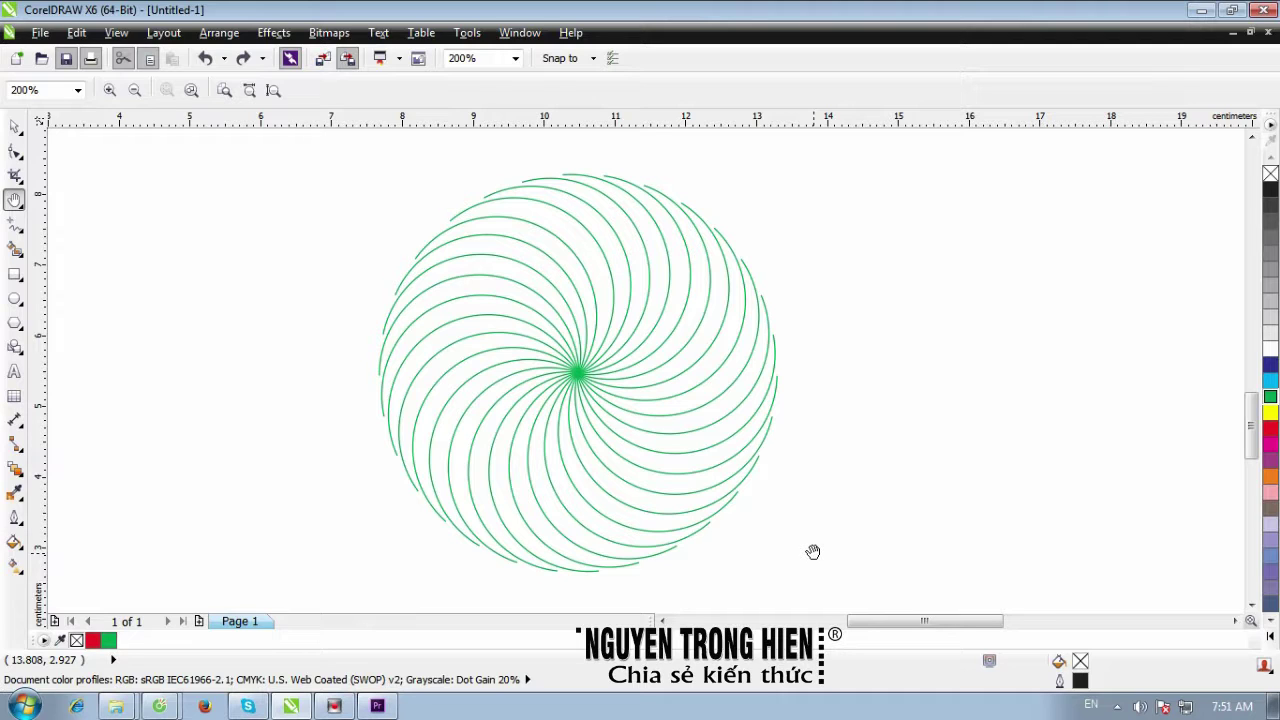
Step: Ungroup the swirl into its individual arcs and clear the selection
click(15, 126)
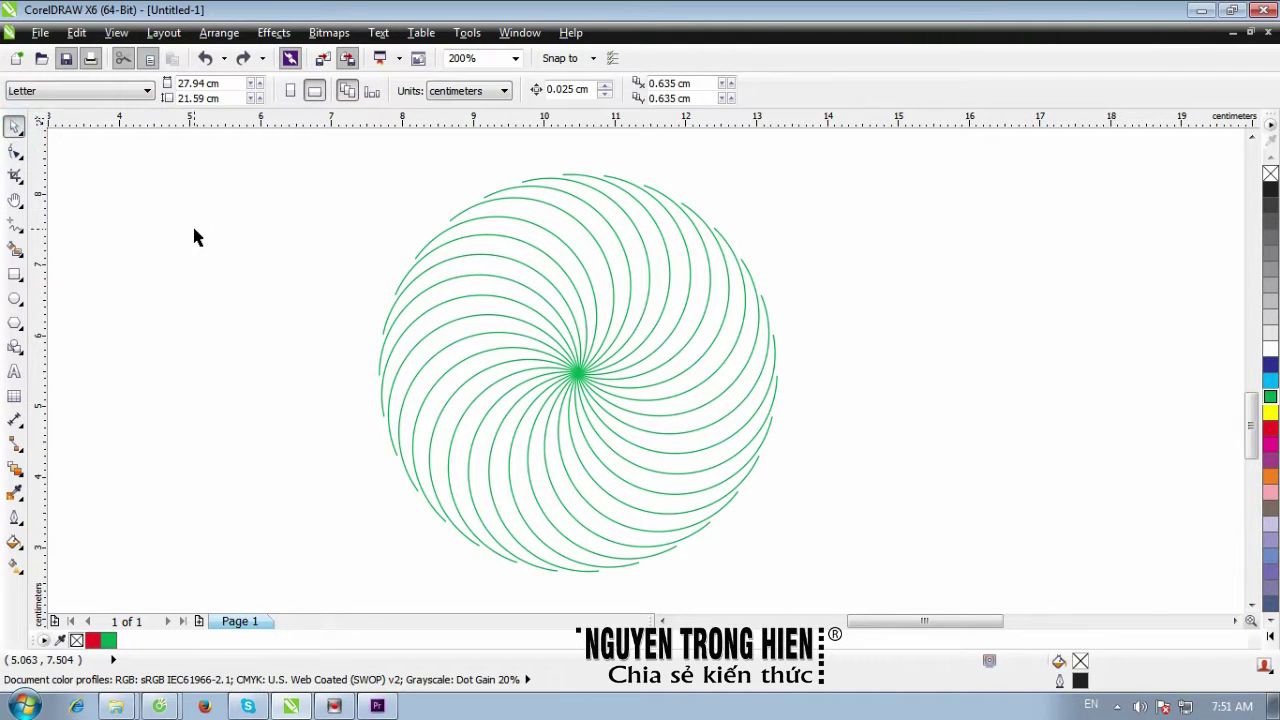
click(579, 371)
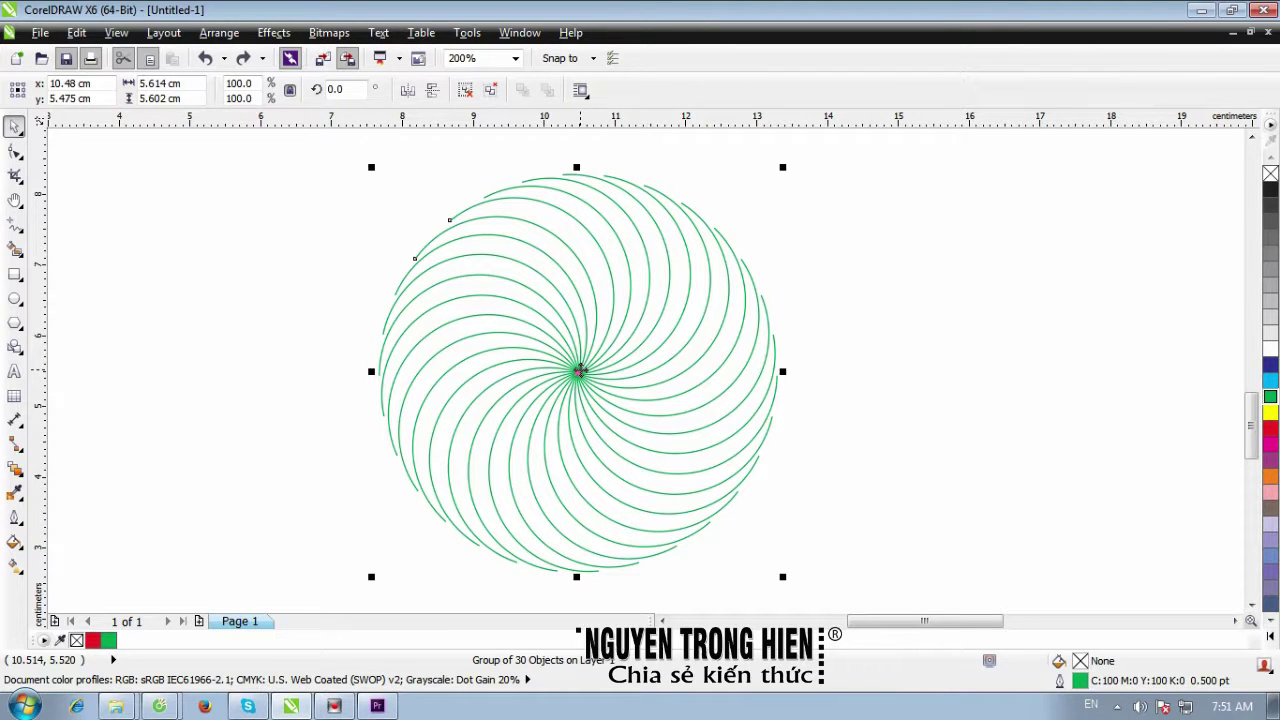
right_click(580, 372)
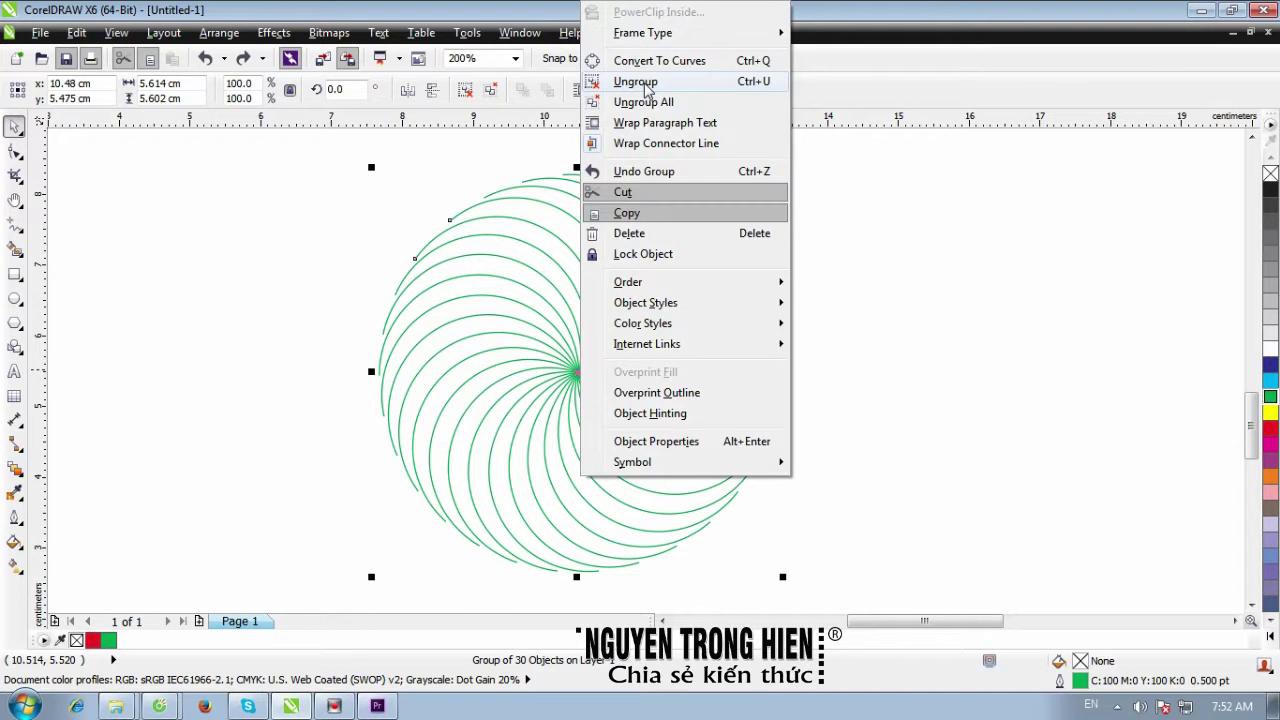
click(645, 82)
click(938, 356)
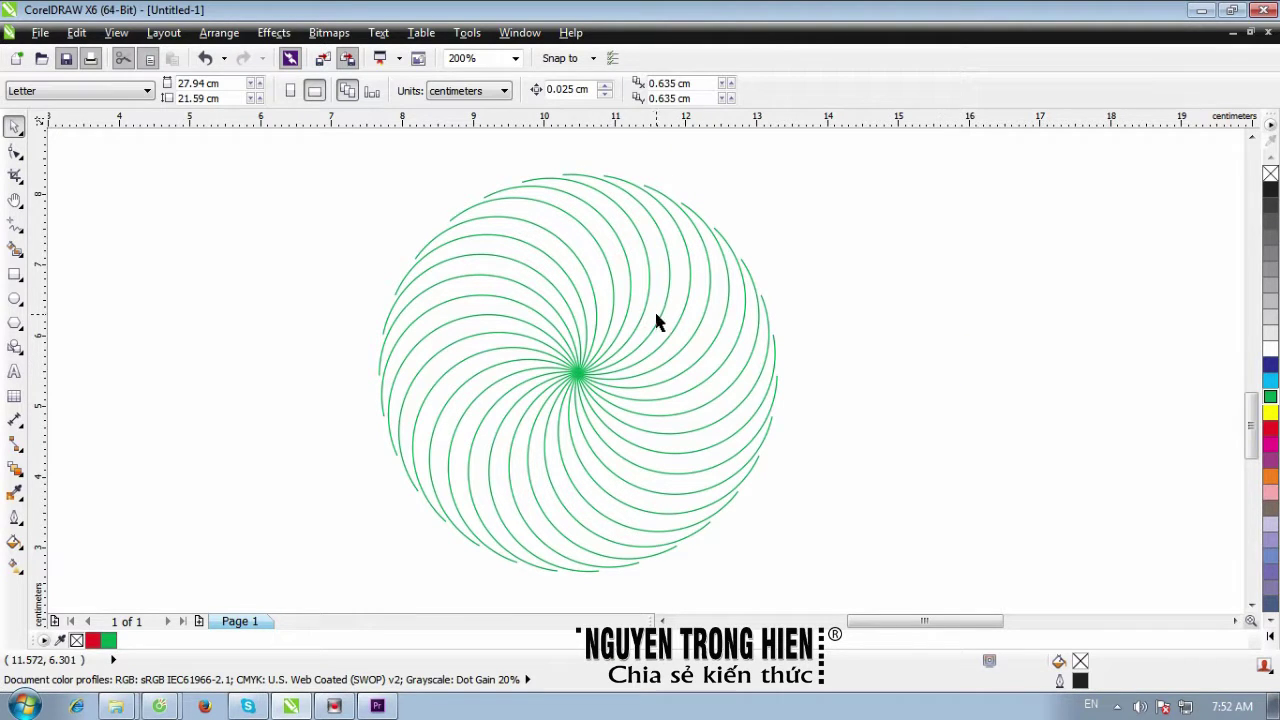
Step: Pull four separate arcs out of the swirl one at a time and undo all four moves
click(657, 317)
drag(649, 306, 893, 344)
drag(643, 366, 935, 462)
drag(560, 468, 346, 457)
drag(455, 392, 263, 297)
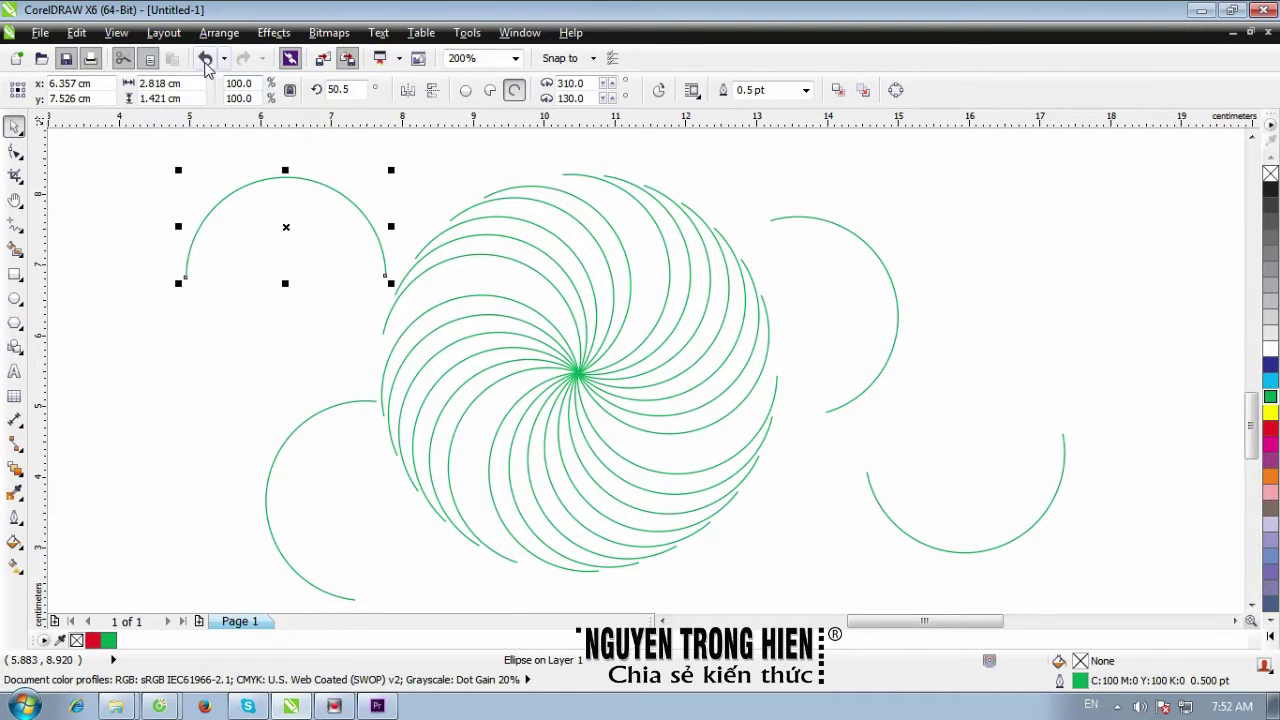
click(205, 59)
click(205, 59)
click(205, 59)
click(205, 59)
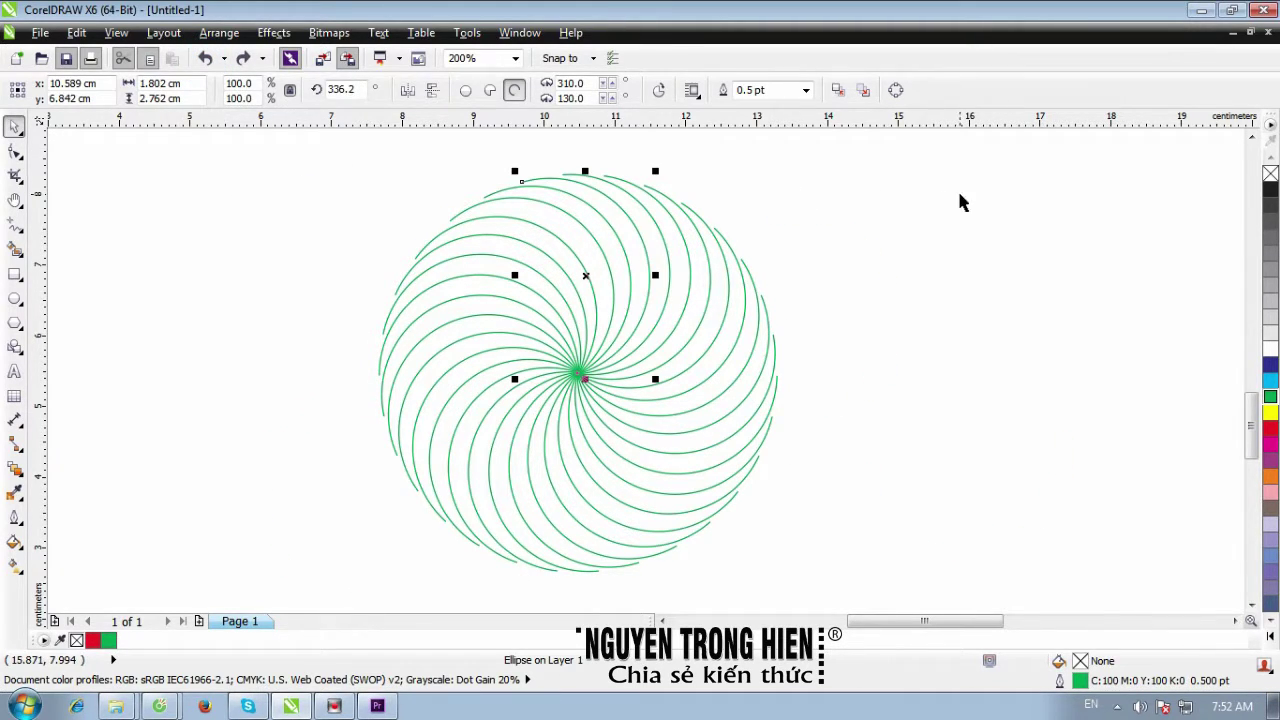
Step: Select the complete swirl again and group its arcs
click(959, 180)
drag(959, 180, 355, 576)
scroll(643, 383, down, 1)
right_click(643, 383)
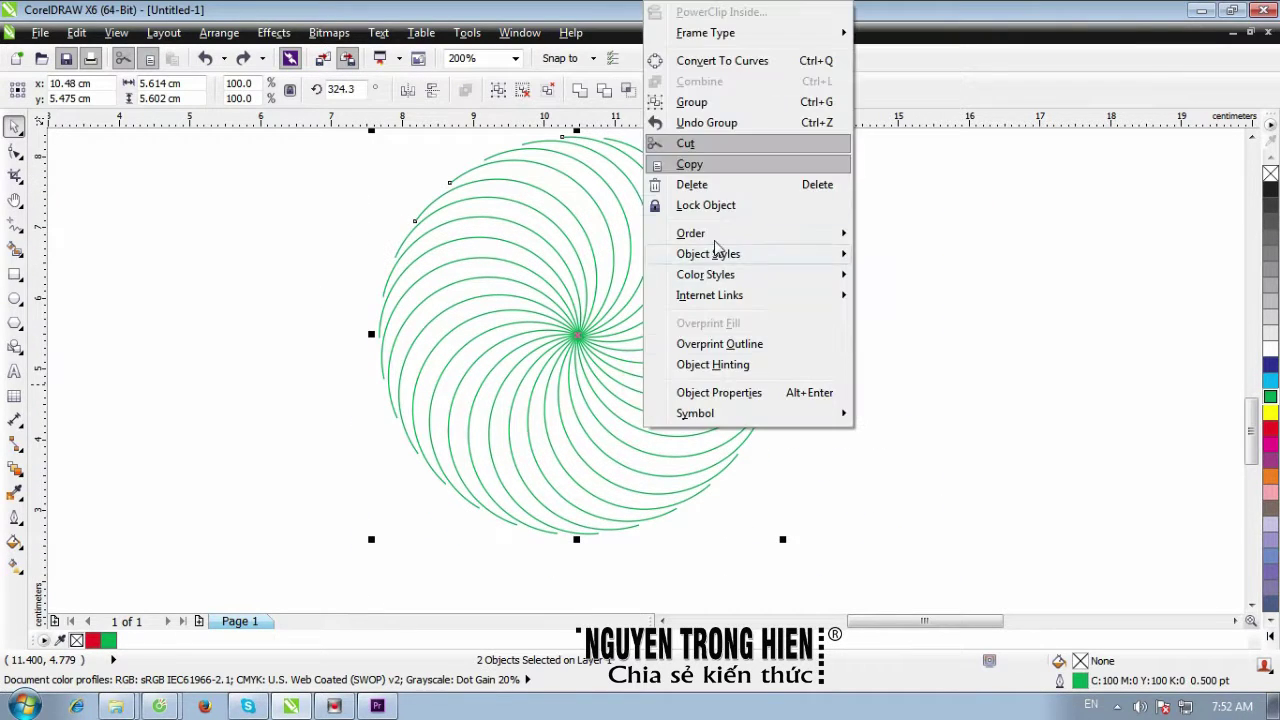
click(700, 103)
Step: Test the grouping by moving the whole swirl around the page, and undo the move
click(845, 310)
click(655, 297)
drag(634, 352, 575, 400)
drag(543, 443, 658, 449)
click(975, 439)
click(743, 436)
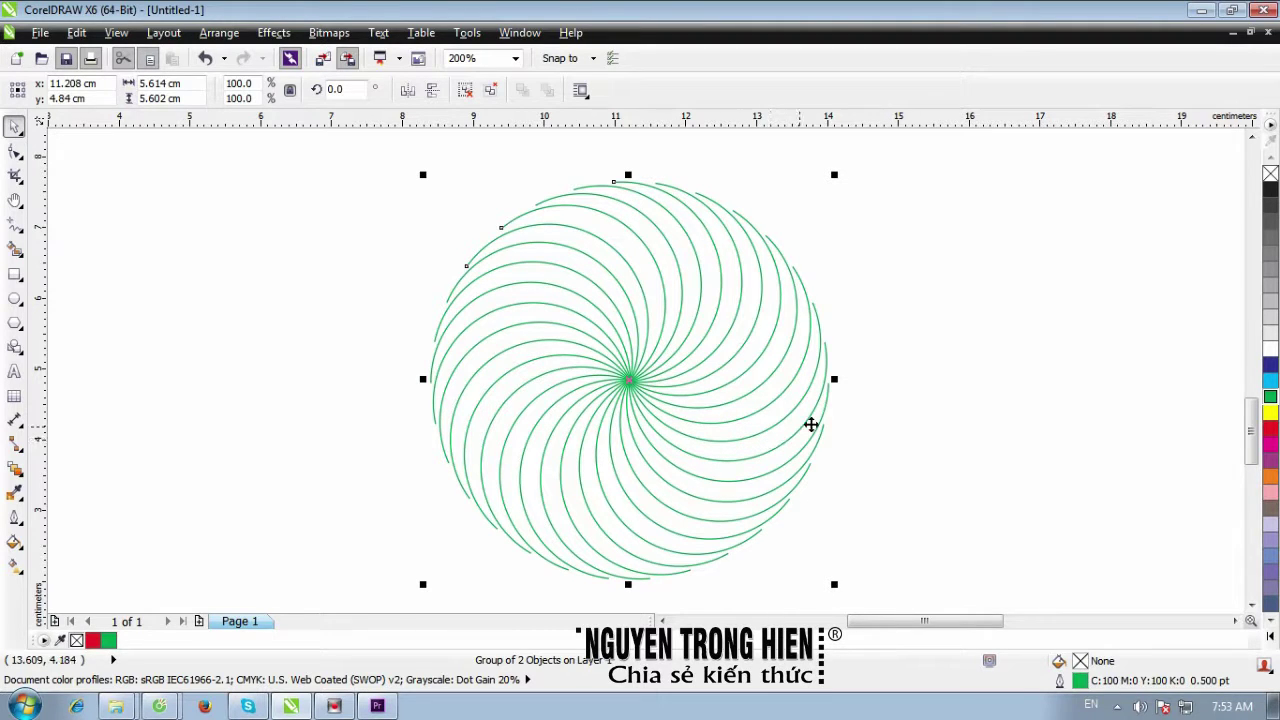
click(945, 398)
key(ctrl+z)
key(h)
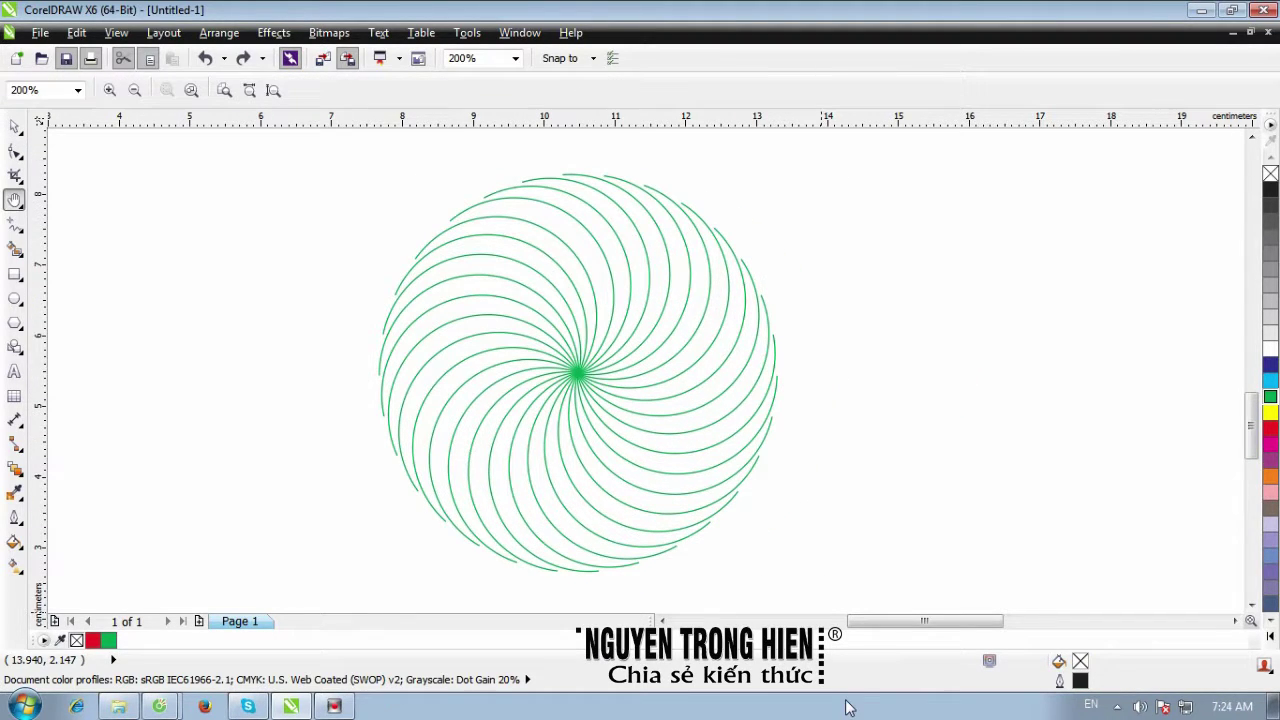